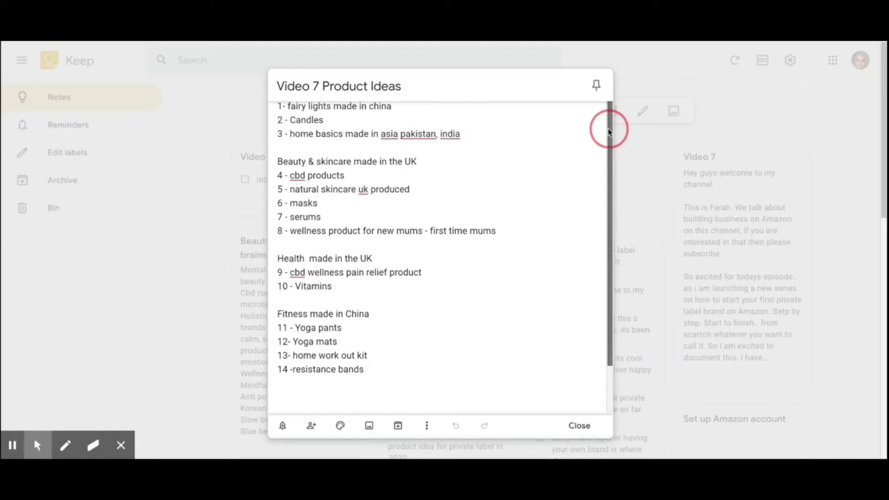
# - Review the home, beauty, health and fitness product ideas listed in the Video 7 Product Ideas note
pyautogui.scroll(1, 609, 132)
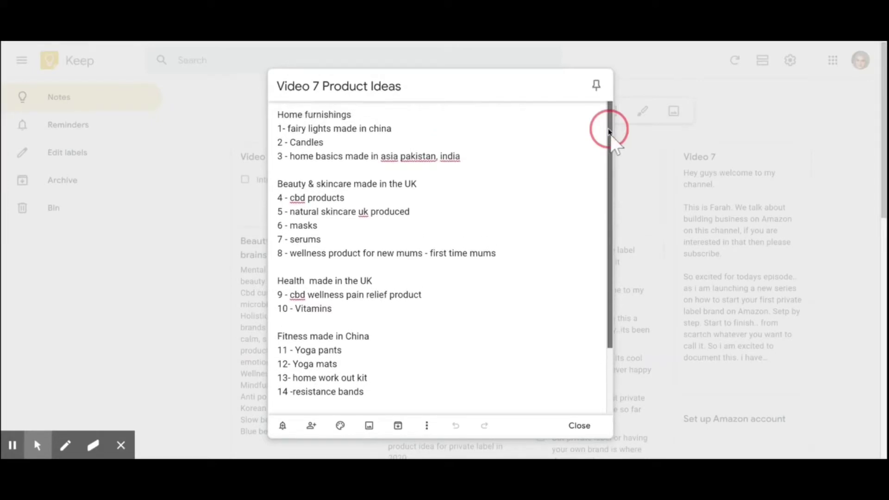
pyautogui.moveTo(611, 148); pyautogui.dragTo(611, 123)
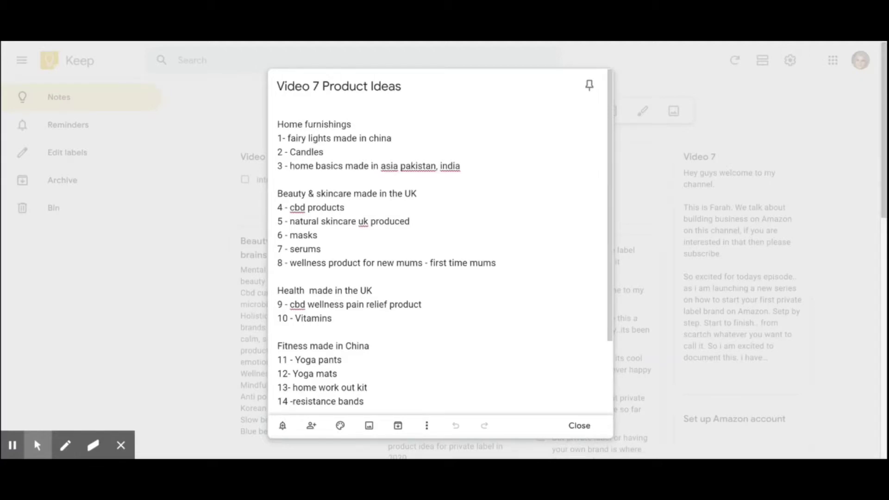
pyautogui.click(610, 208)
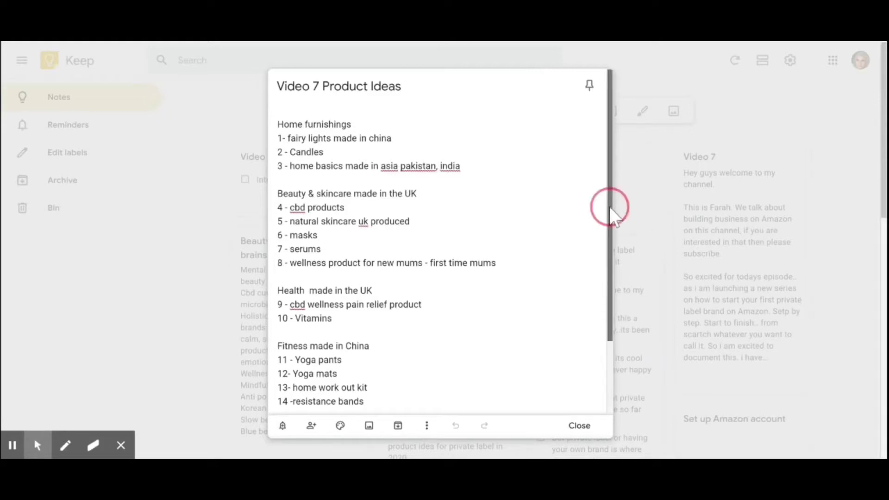
pyautogui.moveTo(609, 208); pyautogui.dragTo(626, 95)
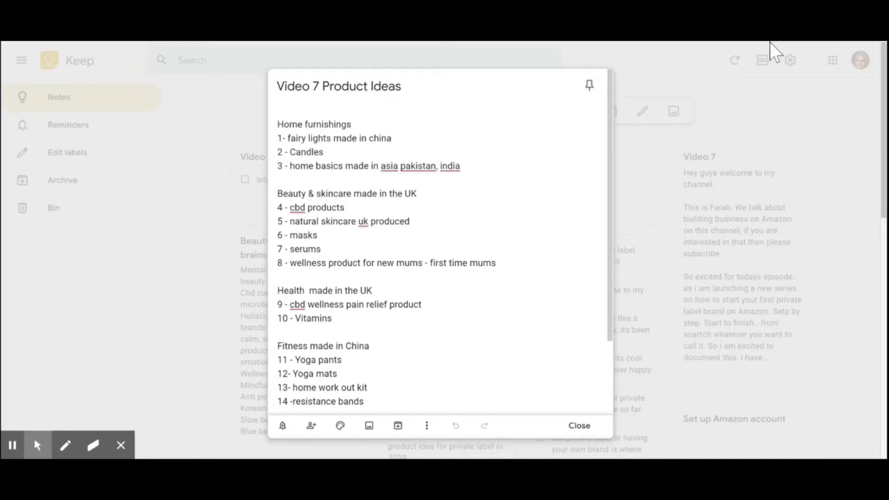
# - Switch to the Amazon UK homepage, enable the keyword metrics browser extension and reload the page
pyautogui.click(13, 445)
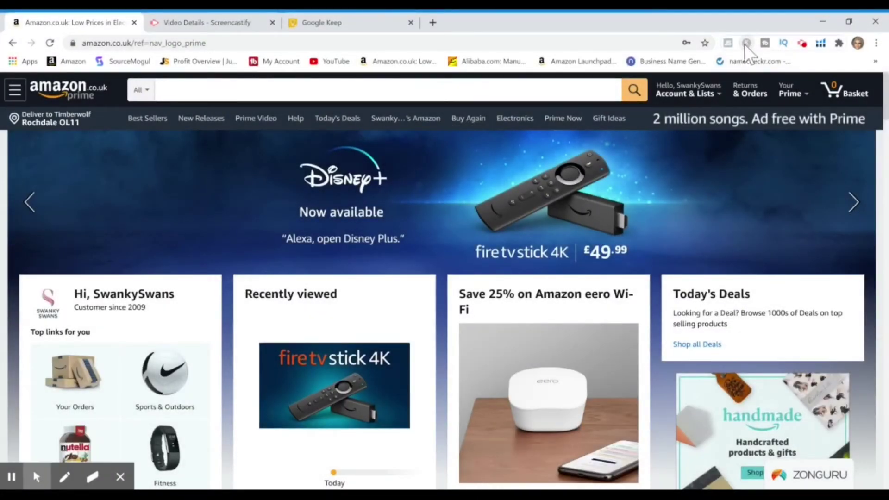
pyautogui.click(466, 95)
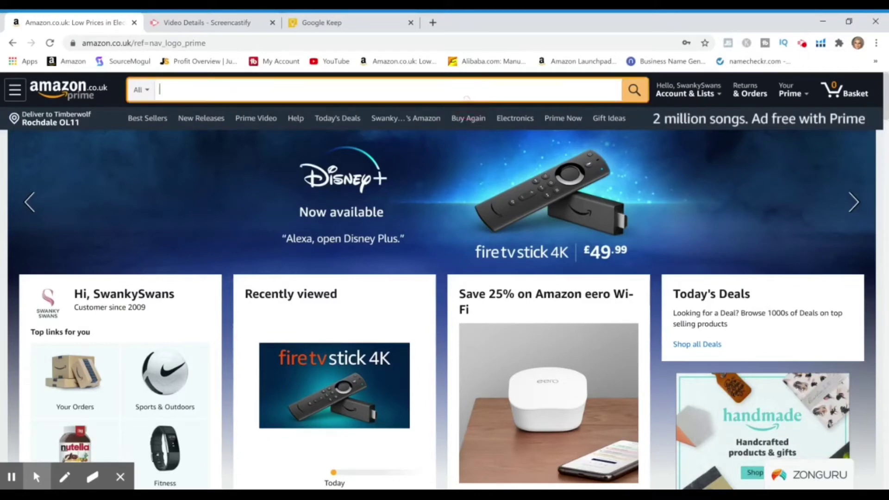
pyautogui.click(746, 41)
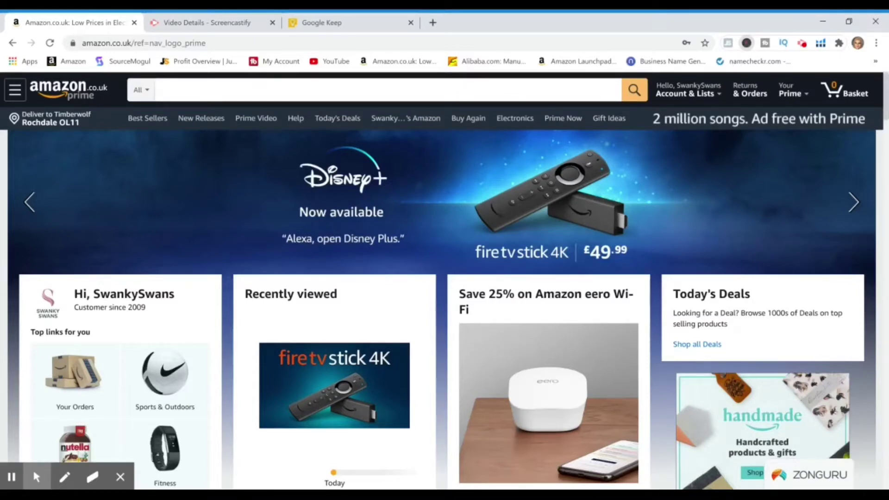
pyautogui.click(50, 42)
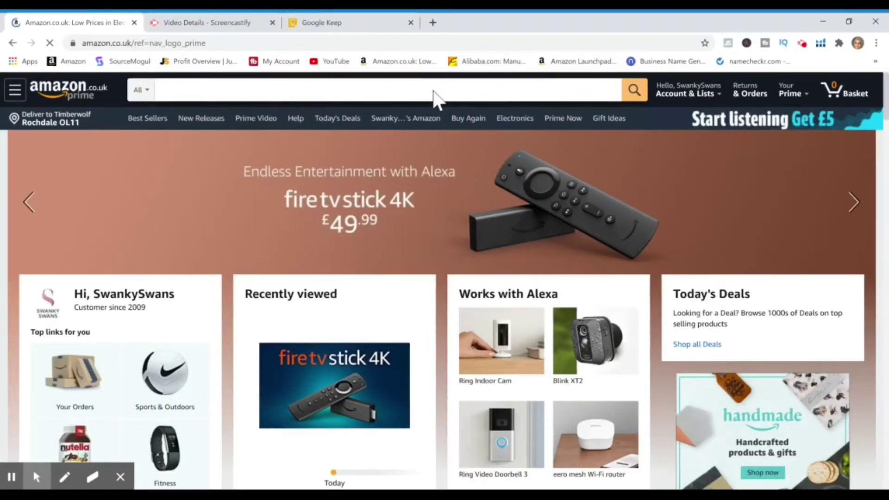
# - Check the product ideas note in Google Keep, return to Amazon and search all departments for "cbd balm"
pyautogui.click(347, 20)
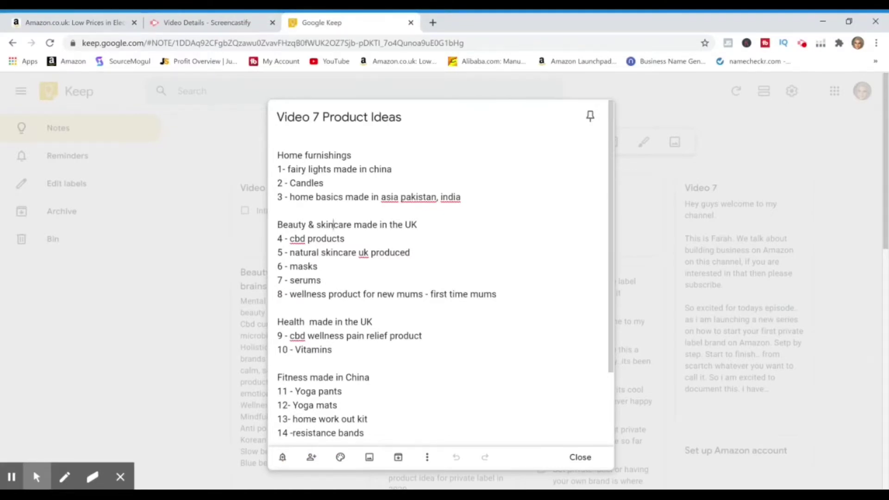
pyautogui.click(97, 26)
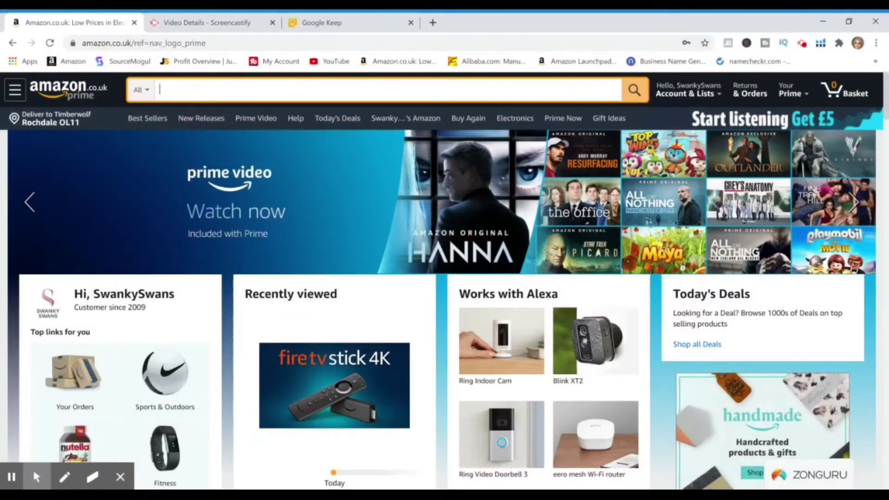
pyautogui.write('cbd')
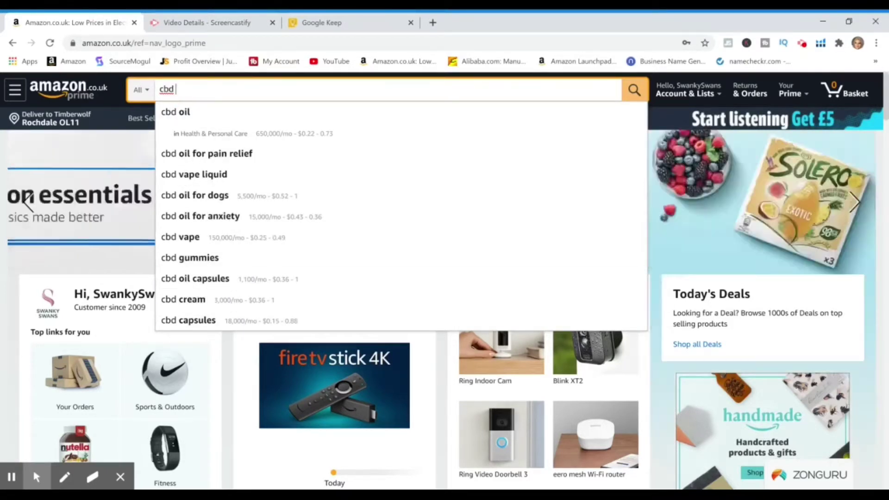
pyautogui.write('b')
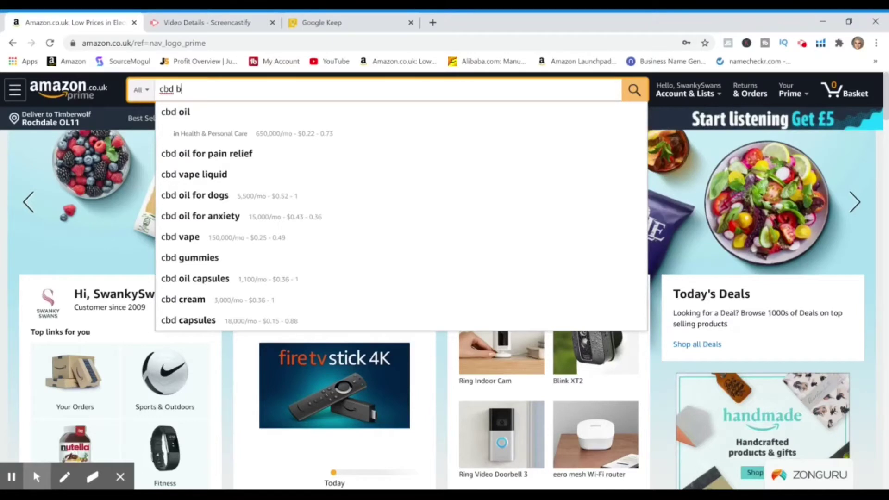
pyautogui.write('alm')
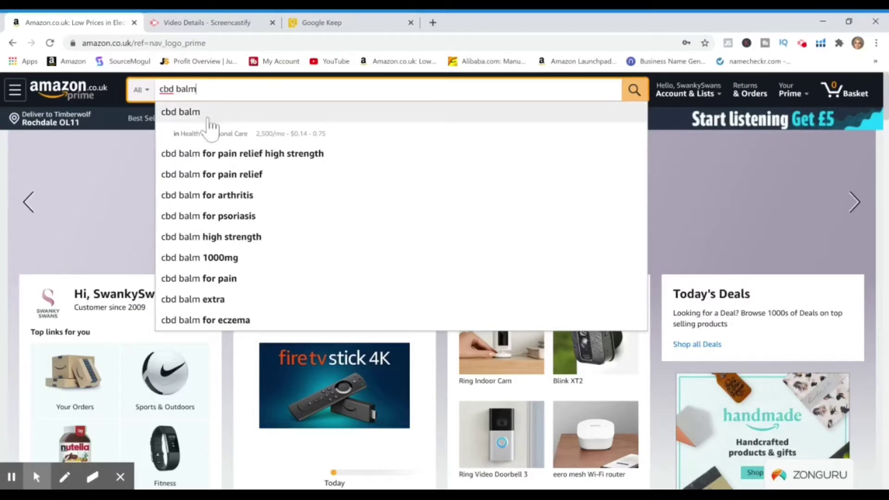
pyautogui.click(208, 122)
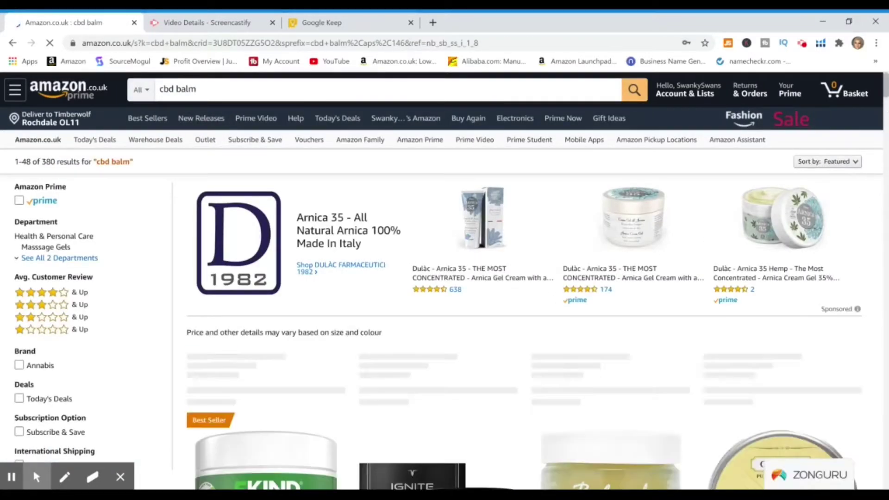
# - Browse the first cbd balm listings and run the JungleScout extension on the search results
pyautogui.scroll(-1, 879, 90)
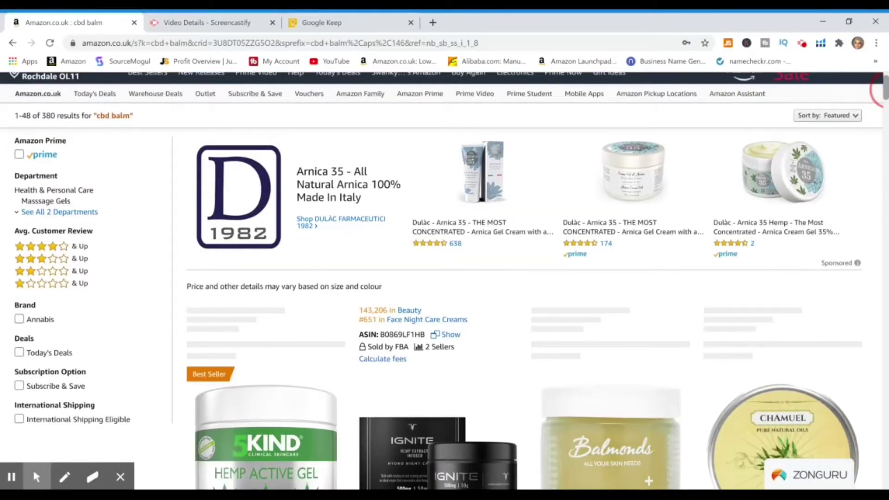
pyautogui.scroll(-1, 879, 90)
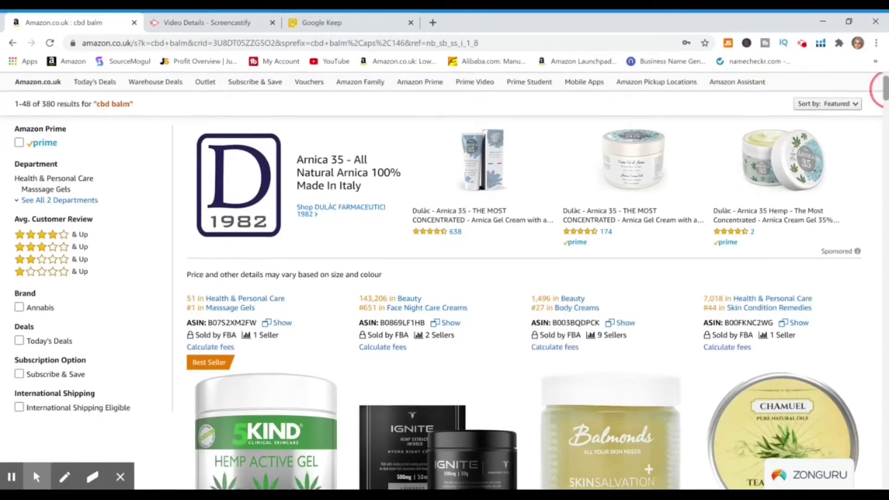
pyautogui.scroll(-4, 879, 90)
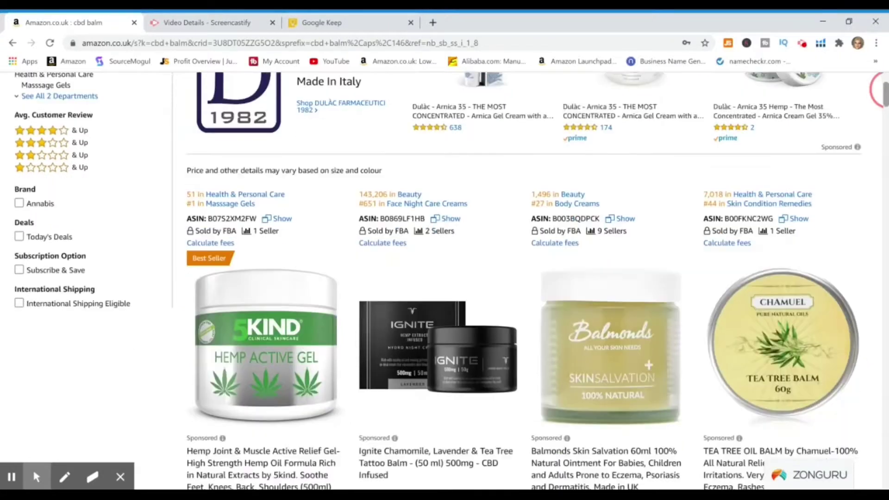
pyautogui.scroll(-1, 877, 90)
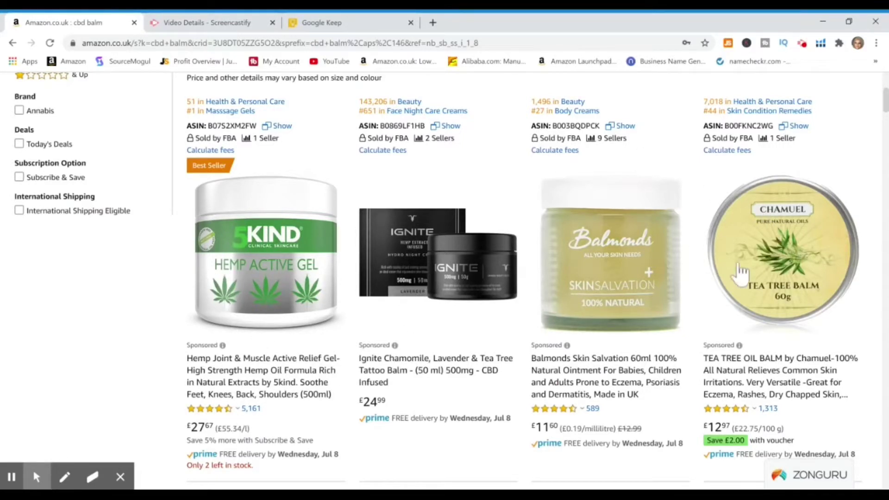
pyautogui.moveTo(885, 102); pyautogui.dragTo(884, 94)
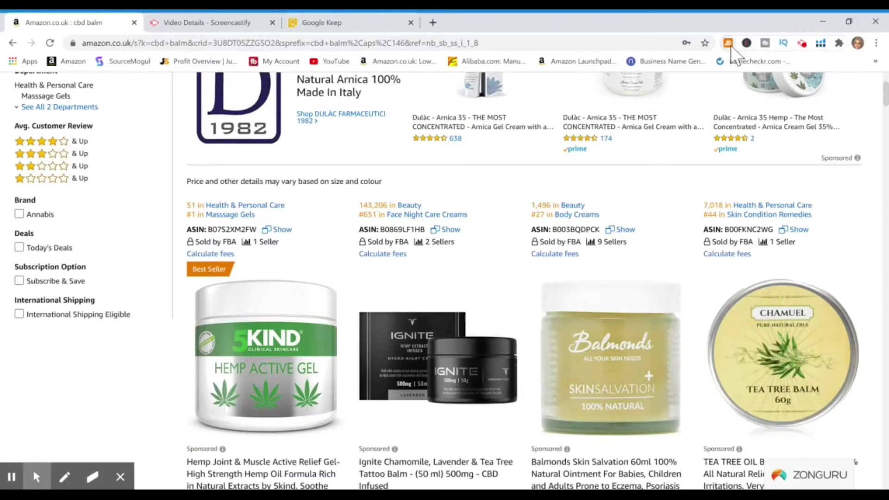
pyautogui.click(730, 45)
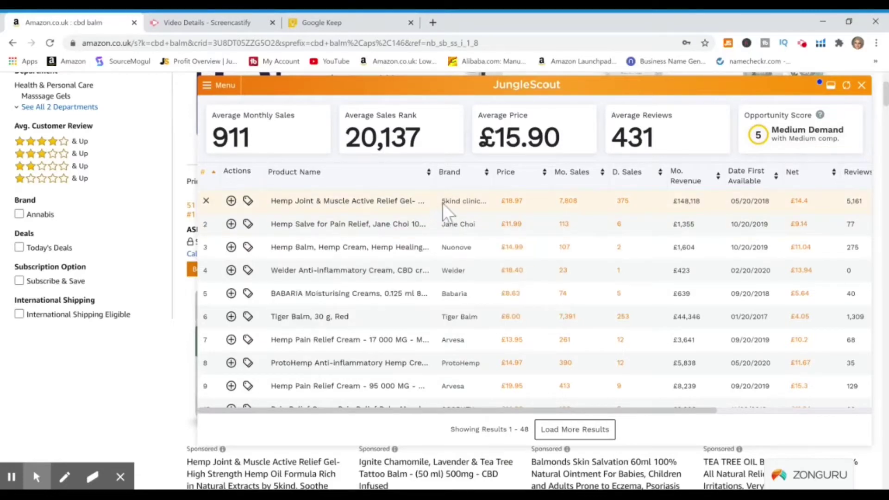
# - View the 5kind Hemp Joint & Muscle Active Relief Gel's historical daily sales over 90 days, and close the chart
pyautogui.moveTo(388, 206)
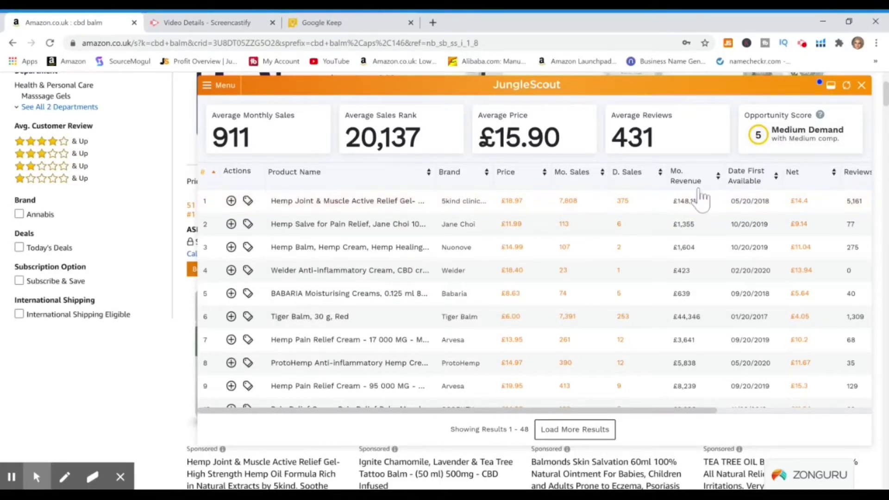
pyautogui.click(623, 202)
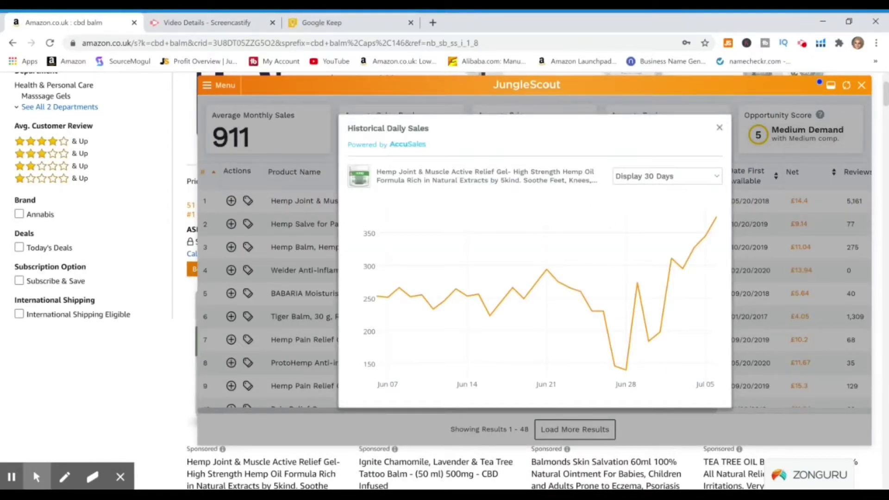
pyautogui.moveTo(627, 369)
pyautogui.click(678, 183)
pyautogui.click(671, 235)
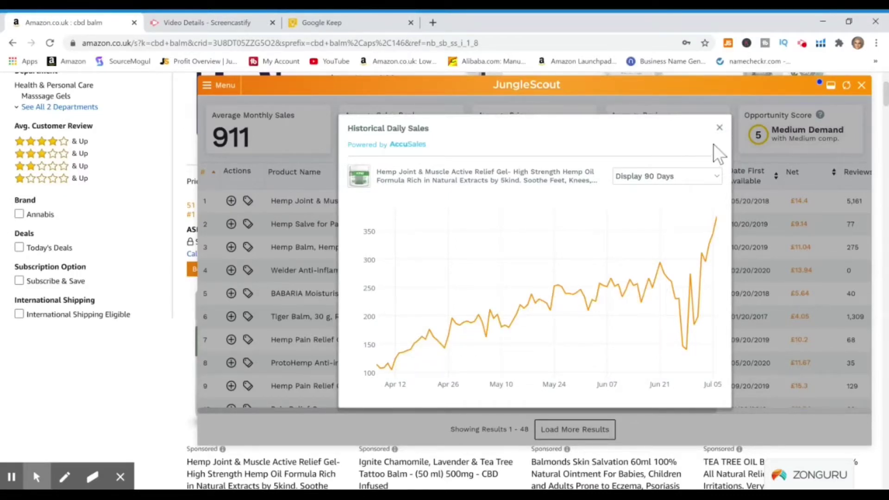
pyautogui.click(719, 128)
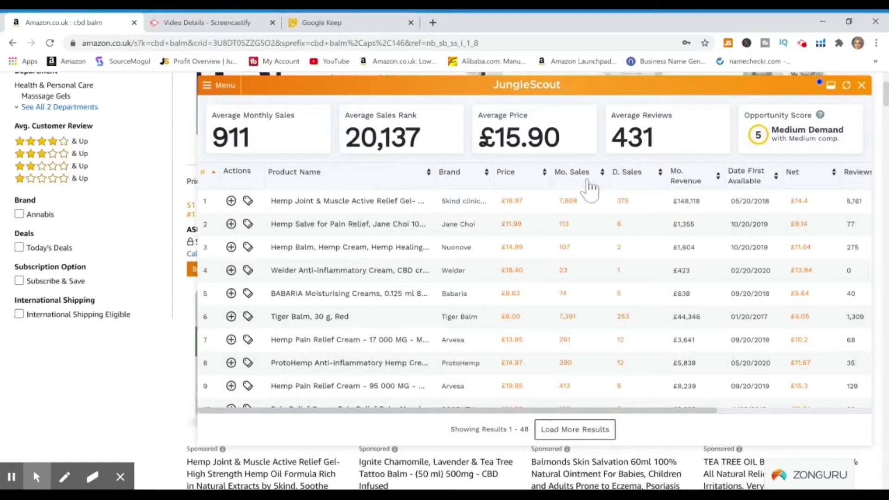
# - Sort the JungleScout products by daily sales in descending order and open the Hemp Joint & Muscle Active Relief Gel listing
pyautogui.click(637, 182)
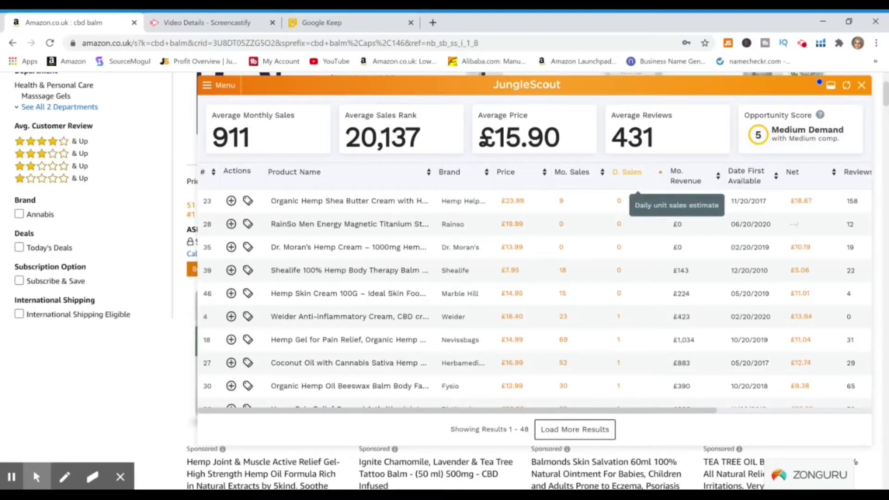
pyautogui.click(635, 179)
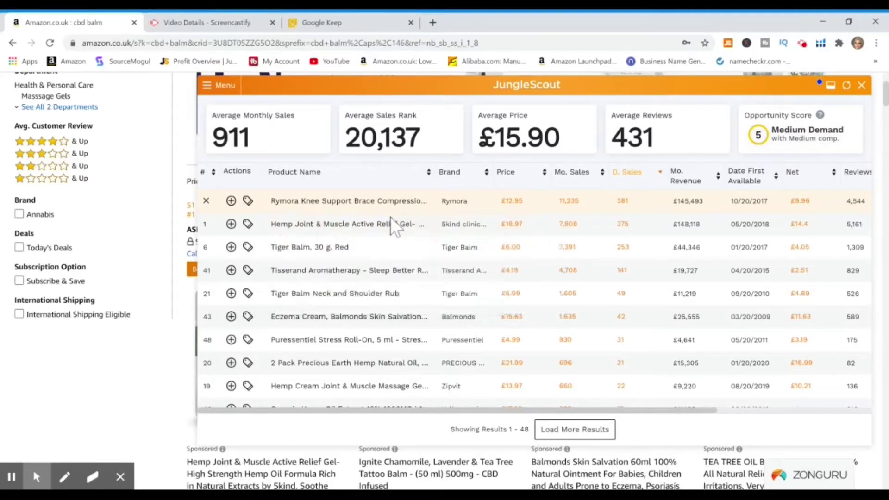
pyautogui.moveTo(392, 231)
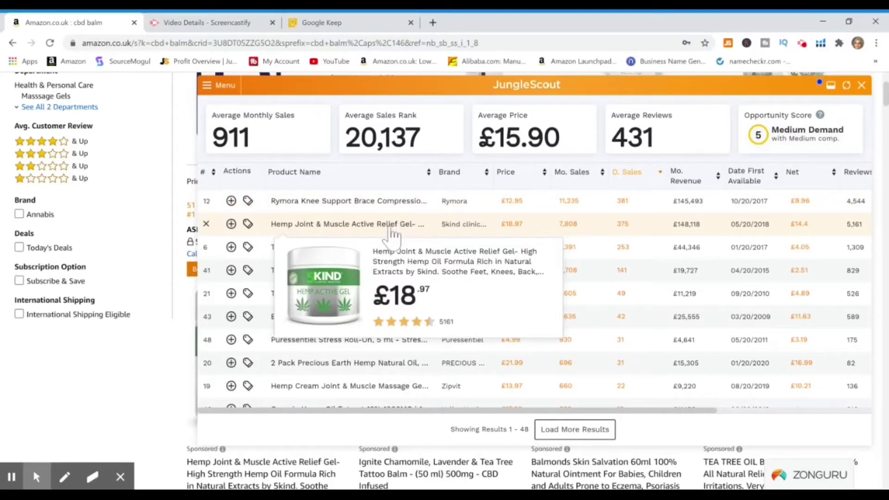
pyautogui.click(390, 226)
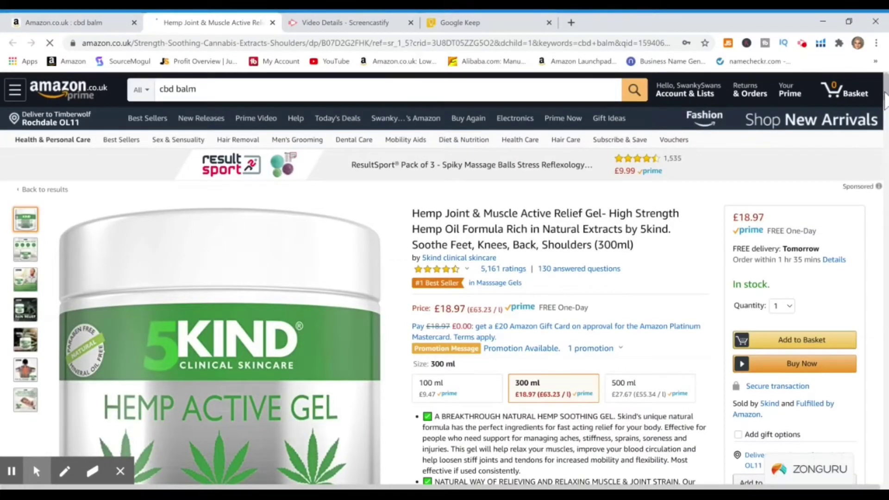
# - Compare the gel's 500 ml and 100 ml size options and look through the 100 ml tube's product images
pyautogui.moveTo(885, 99); pyautogui.dragTo(885, 106)
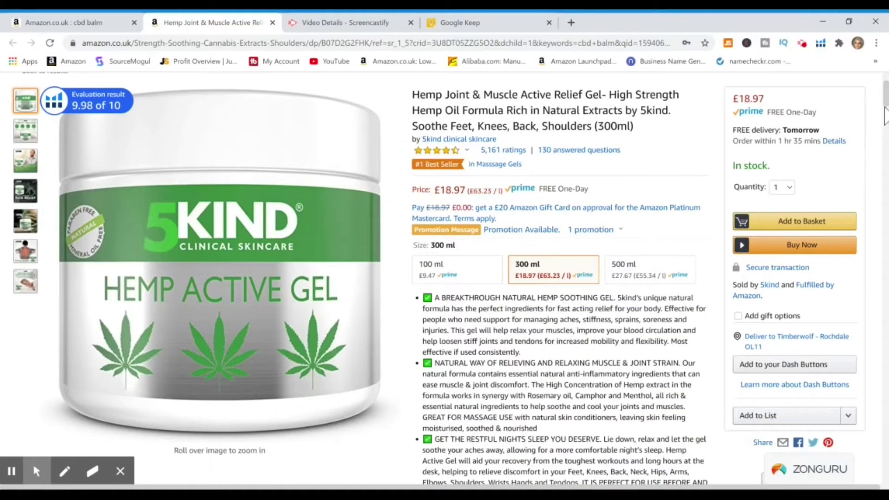
pyautogui.click(668, 269)
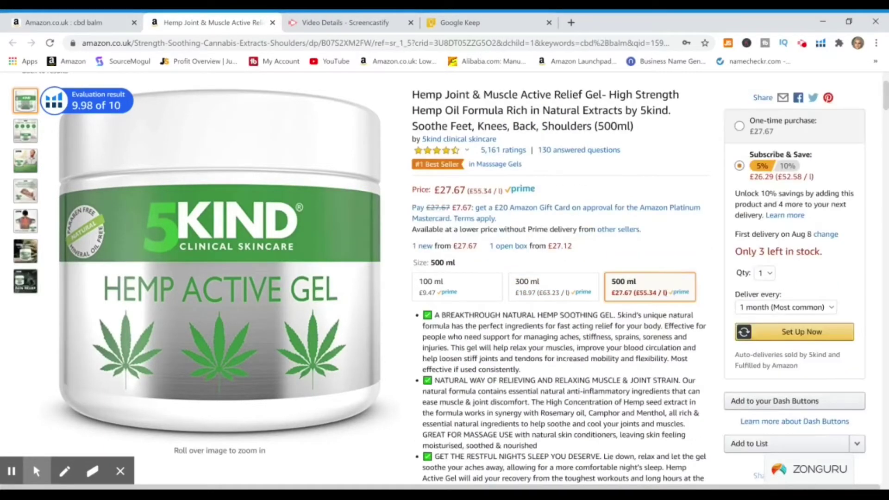
pyautogui.click(489, 292)
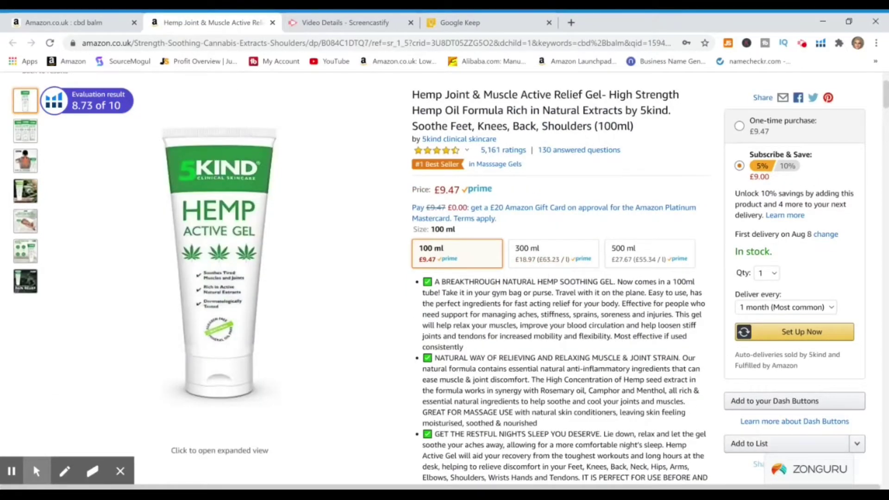
pyautogui.moveTo(25, 285)
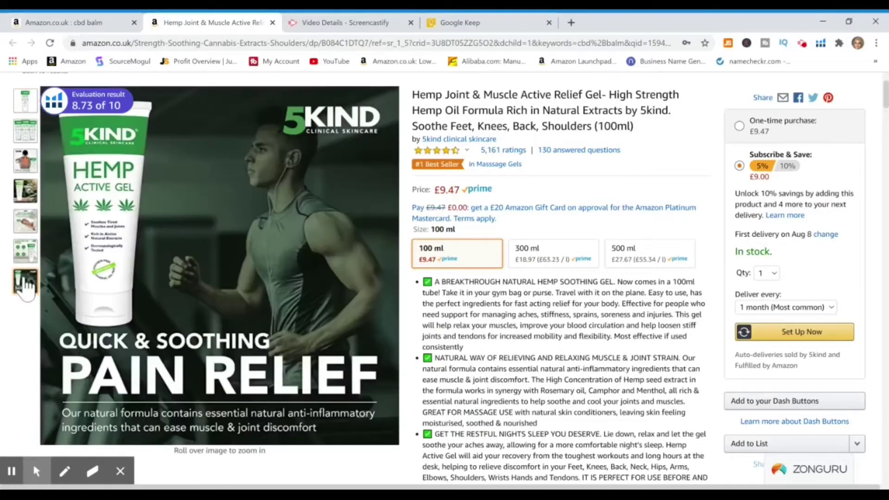
pyautogui.moveTo(27, 235)
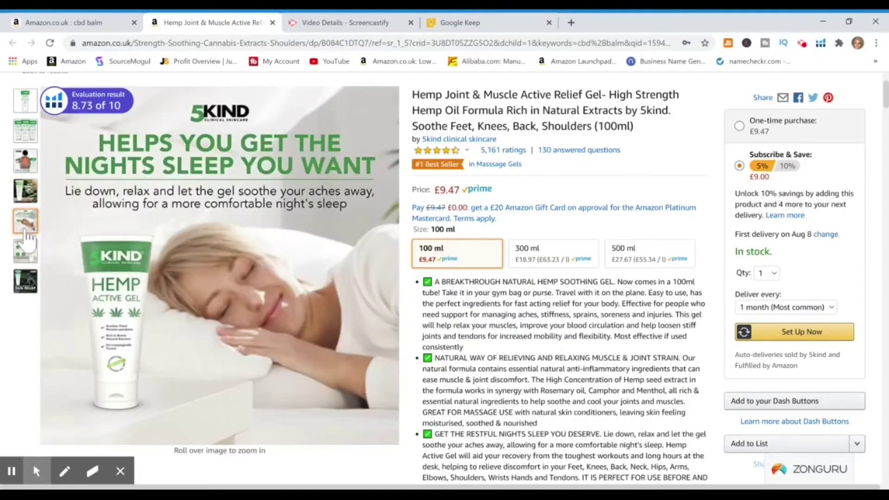
pyautogui.moveTo(26, 132)
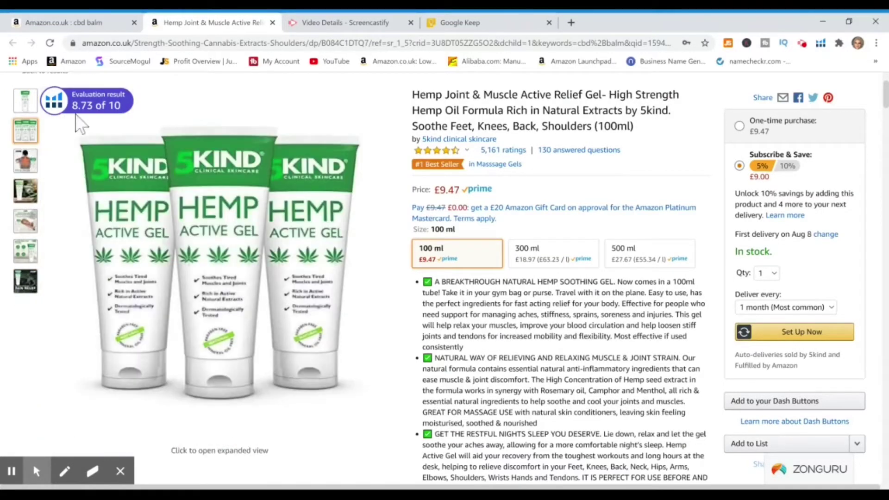
pyautogui.moveTo(121, 106)
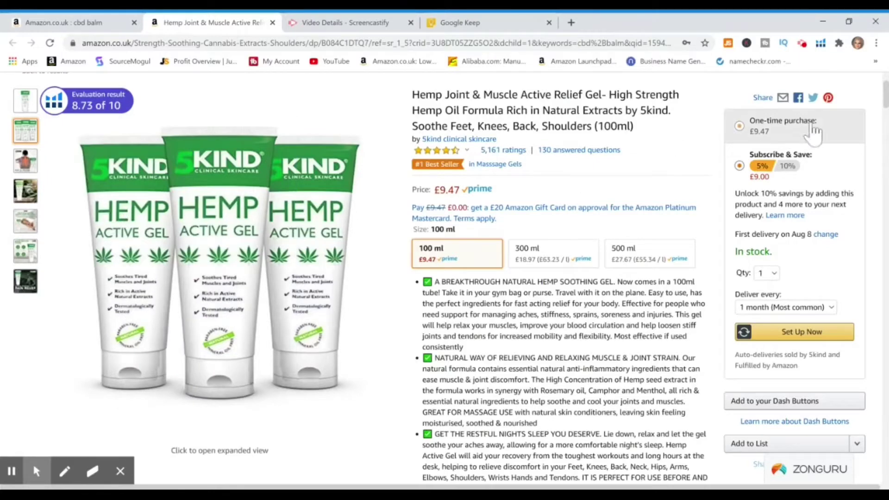
# - Show the all-time price and sales rank history in the Helium 10 chart on the 100 ml gel listing
pyautogui.moveTo(886, 104); pyautogui.dragTo(885, 142)
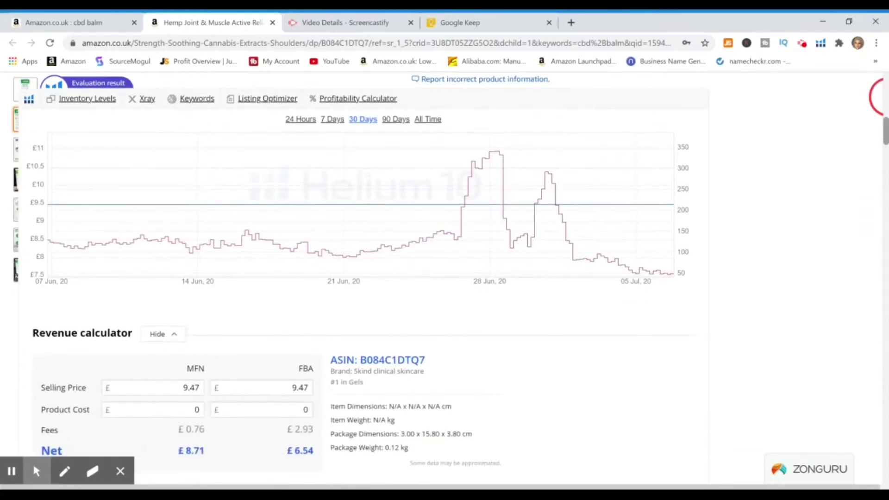
pyautogui.moveTo(558, 205)
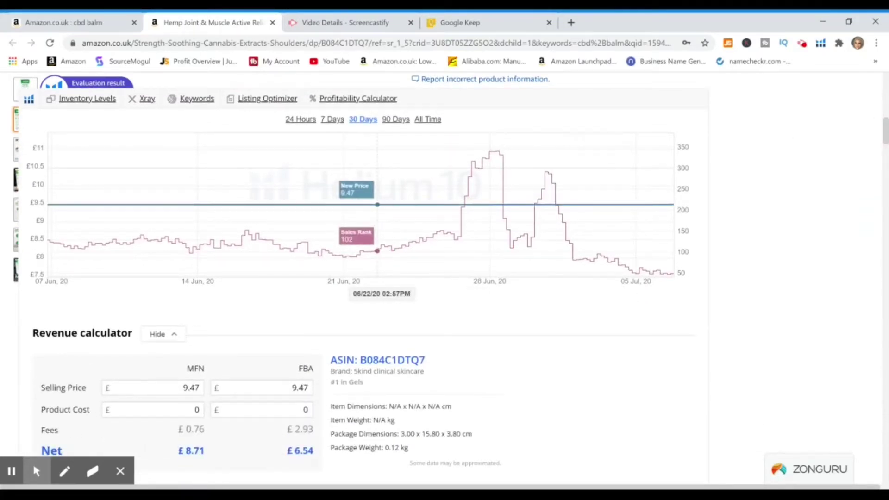
pyautogui.click(422, 121)
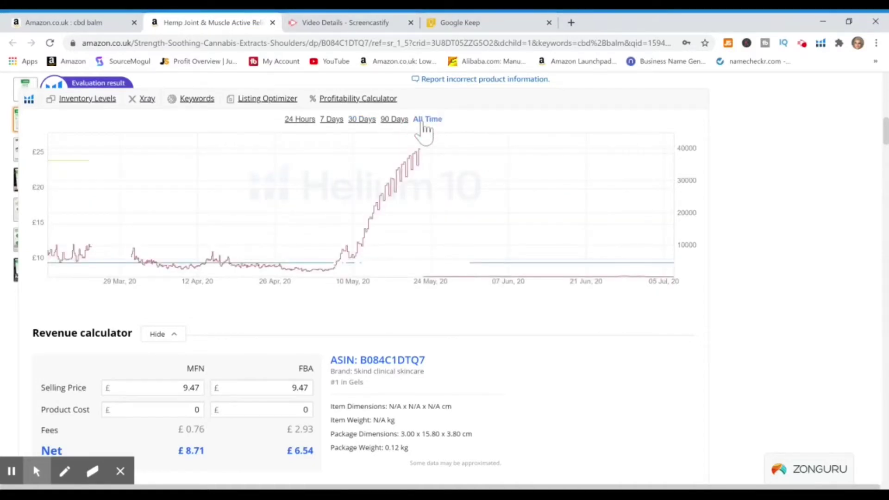
pyautogui.moveTo(110, 262)
# - Examine the gel listing's product information, bestseller rank, related sponsored products and enhanced brand content
pyautogui.click(886, 139)
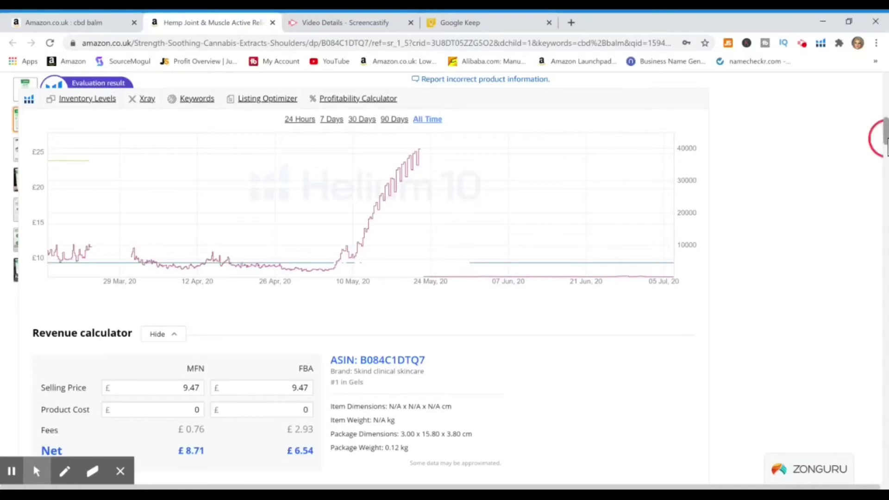
pyautogui.moveTo(886, 139); pyautogui.dragTo(885, 313)
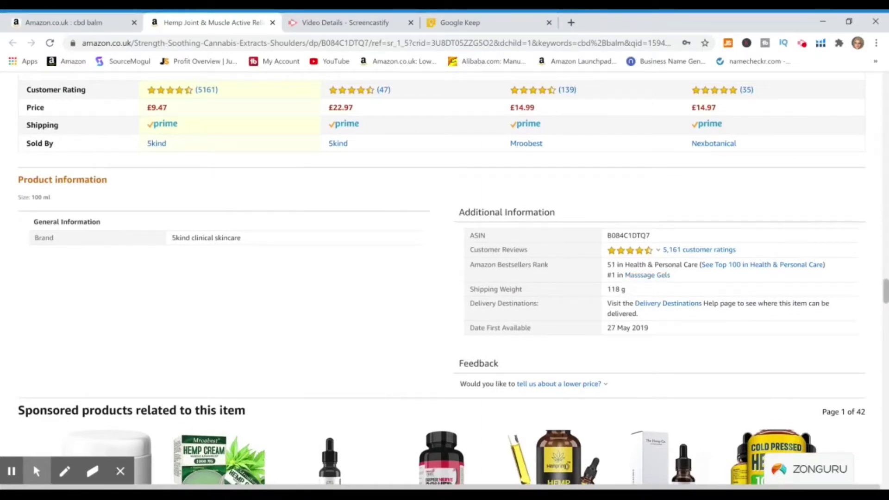
pyautogui.click(886, 295)
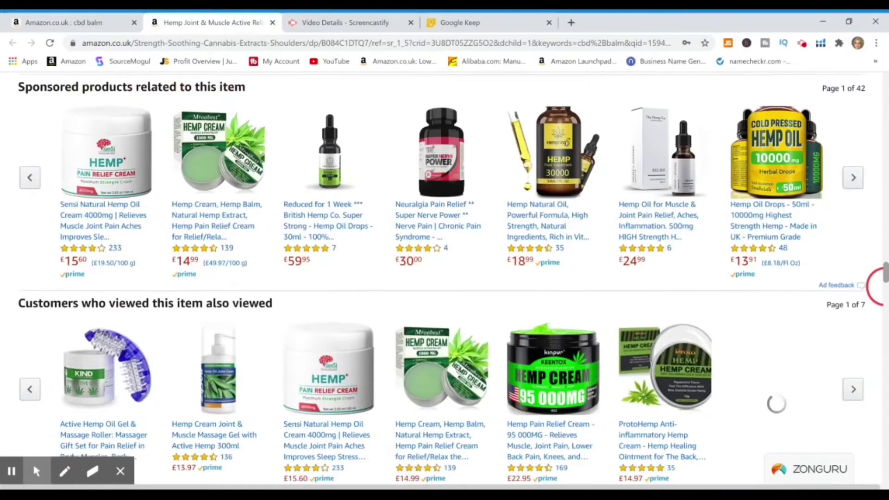
pyautogui.scroll(20, 886, 277)
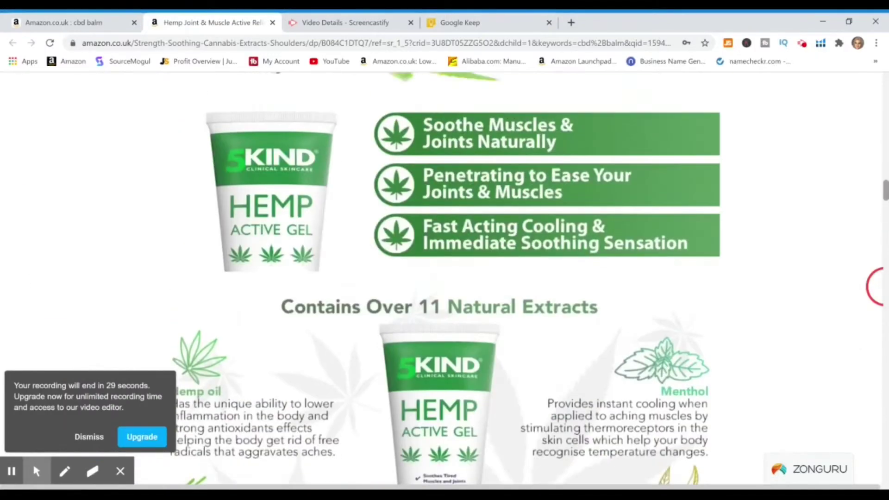
pyautogui.scroll(-15, 885, 278)
pyautogui.scroll(5, 883, 319)
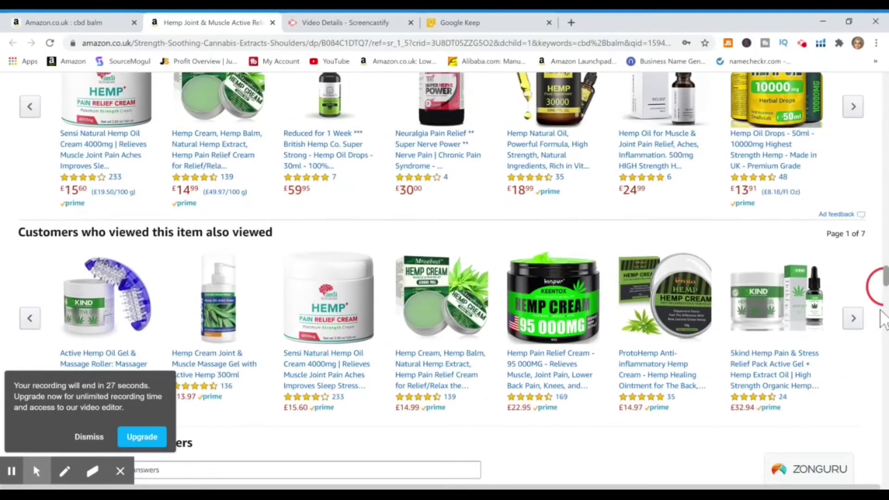
pyautogui.scroll(5, 880, 311)
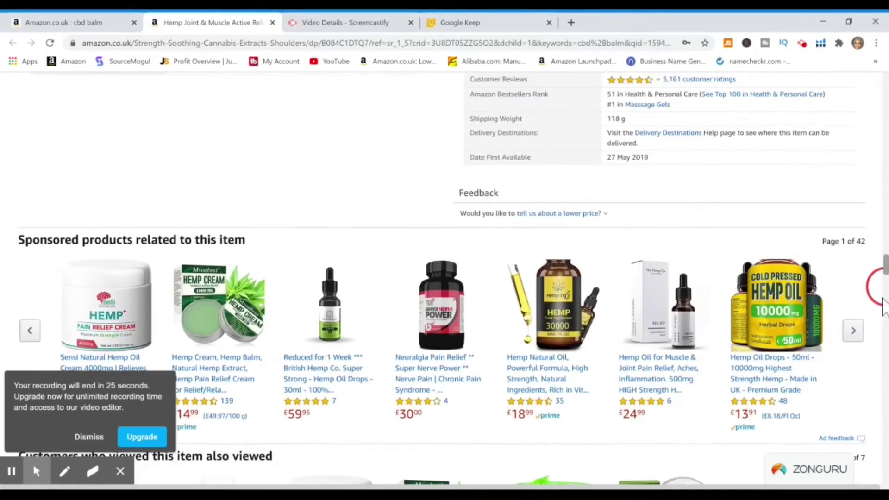
pyautogui.scroll(-1, 883, 305)
pyautogui.scroll(20, 883, 306)
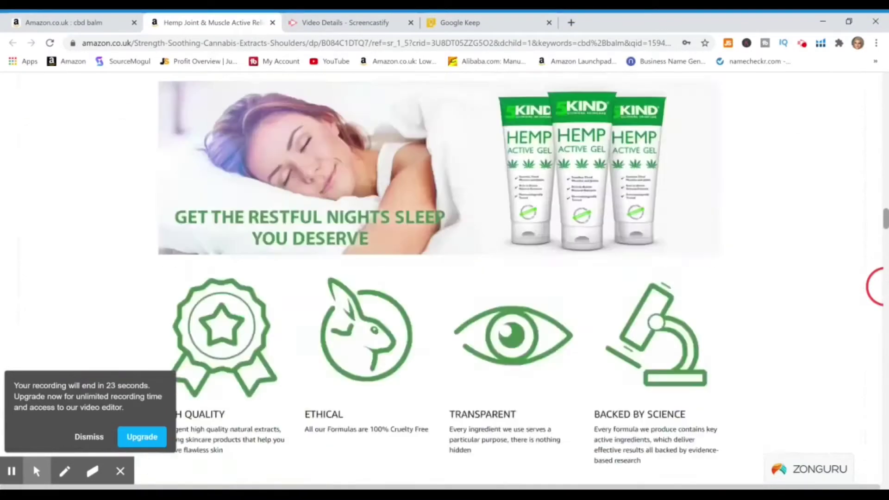
pyautogui.scroll(-4, 883, 306)
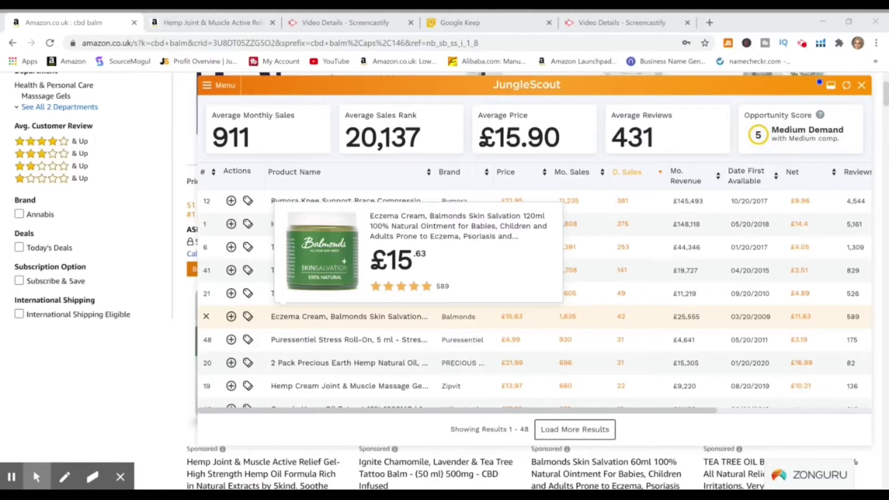
# - Open the 2 Pack Precious Earth Hemp Natural Oil listing from the JungleScout results and show its all-time Helium 10 price and rank history
pyautogui.click(311, 364)
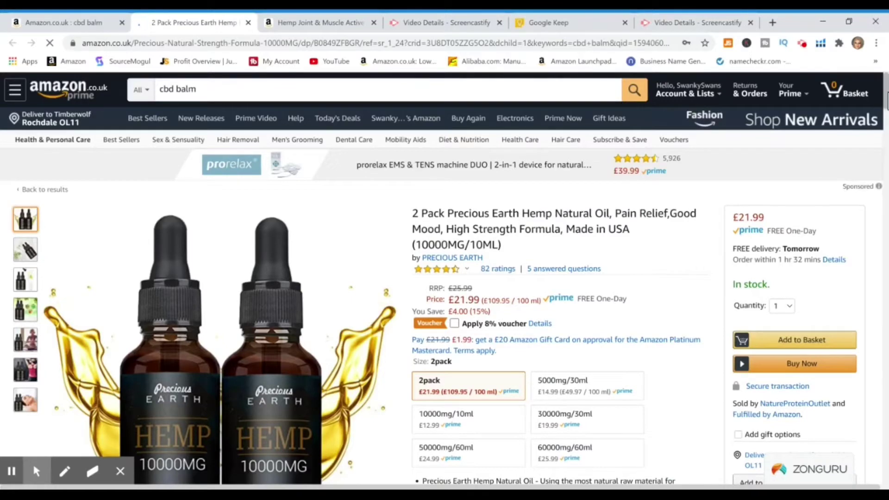
pyautogui.scroll(-2, 710, 178)
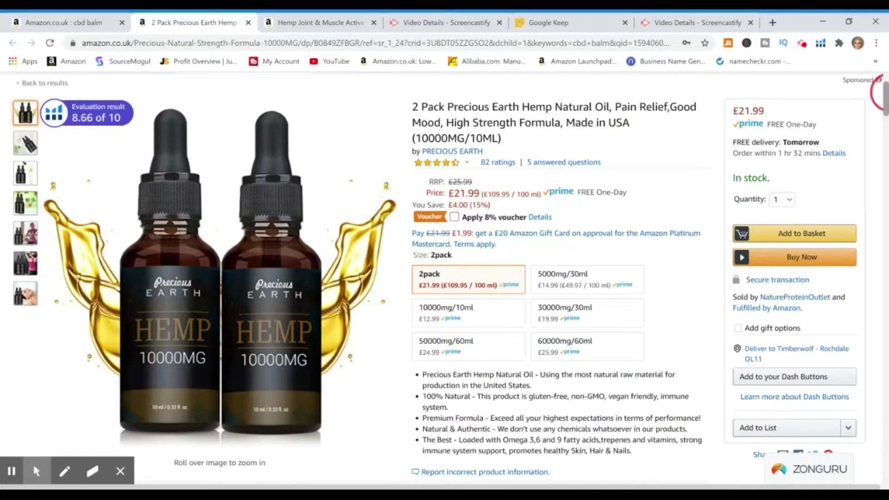
pyautogui.scroll(-2, 445, 278)
pyautogui.scroll(-4, 444, 278)
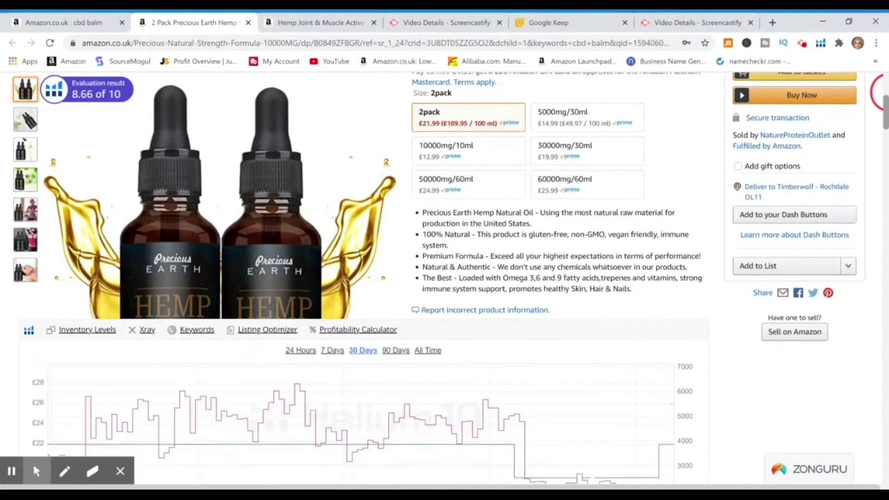
pyautogui.scroll(-1, 445, 278)
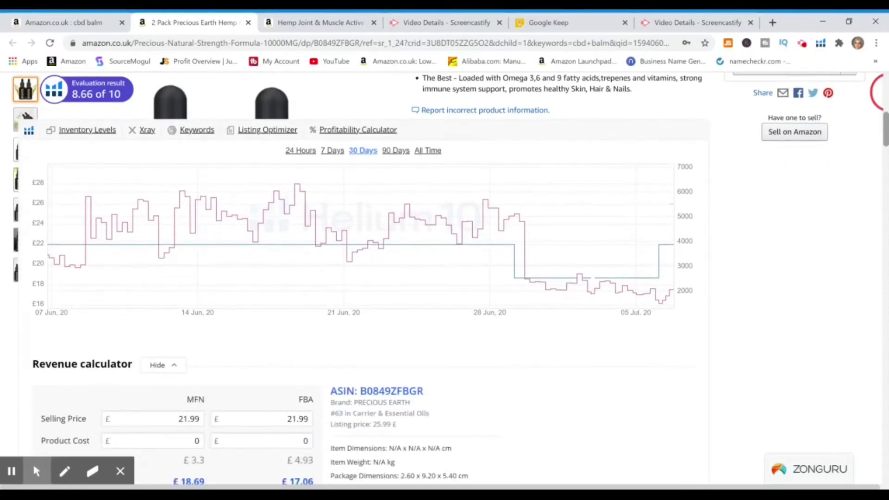
pyautogui.click(430, 151)
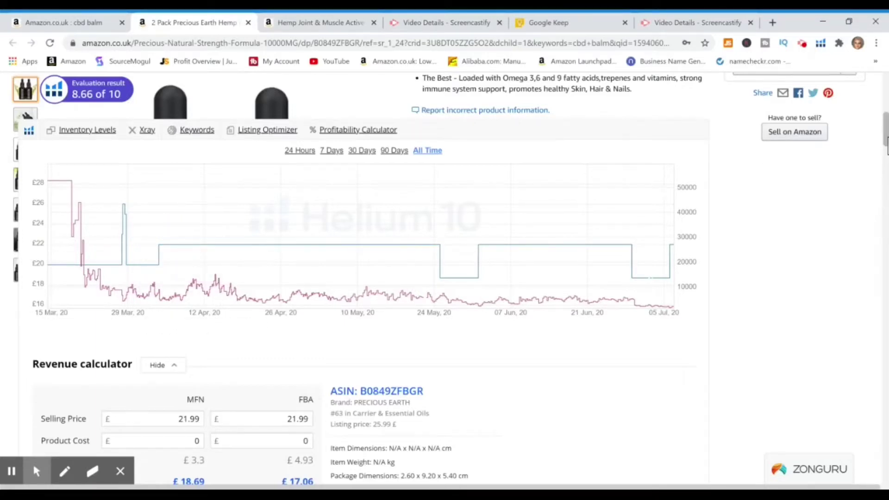
# - Look through the Precious Earth listing's frequently bought together items, related brands, sponsored products and ingredients
pyautogui.click(885, 147)
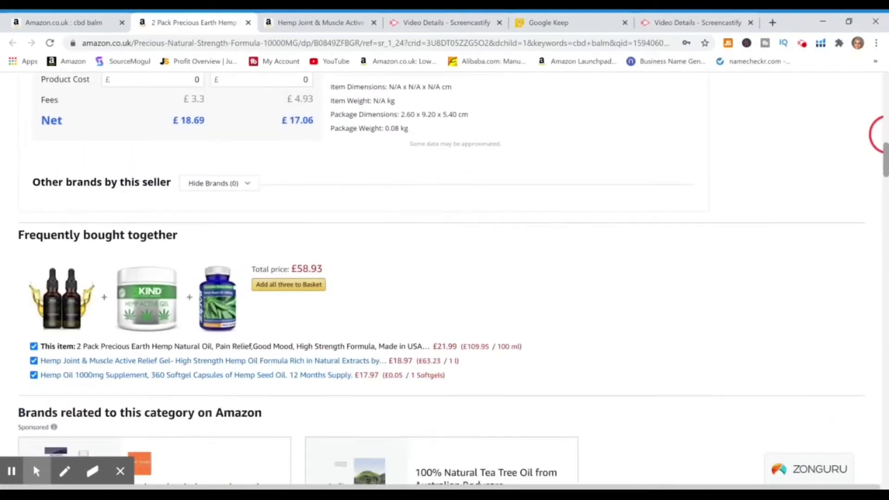
pyautogui.moveTo(885, 135); pyautogui.dragTo(885, 135)
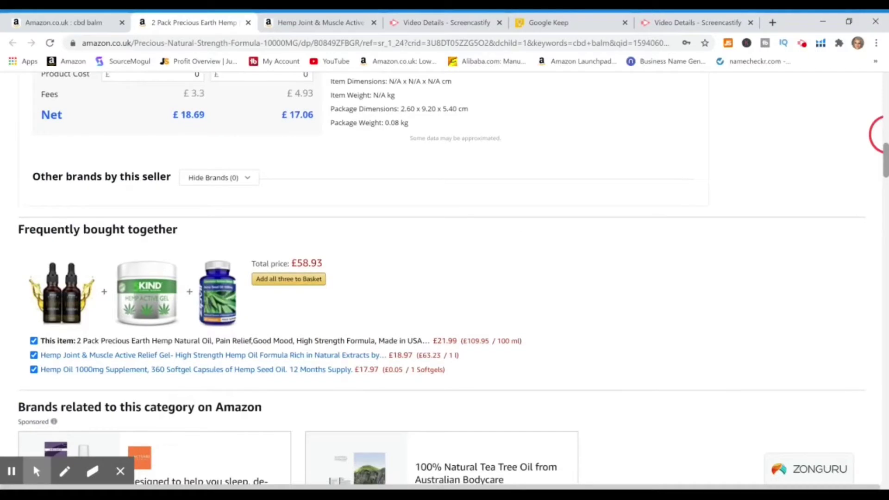
pyautogui.moveTo(886, 134); pyautogui.dragTo(885, 136)
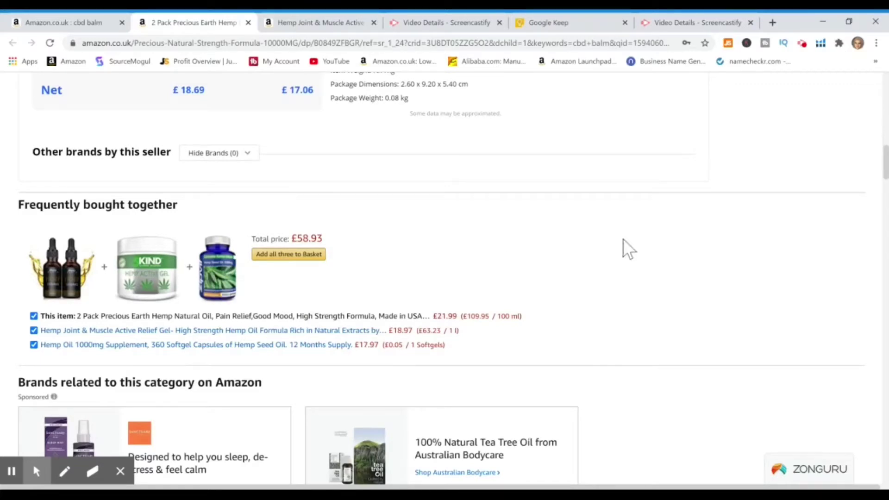
pyautogui.moveTo(885, 159); pyautogui.dragTo(885, 181)
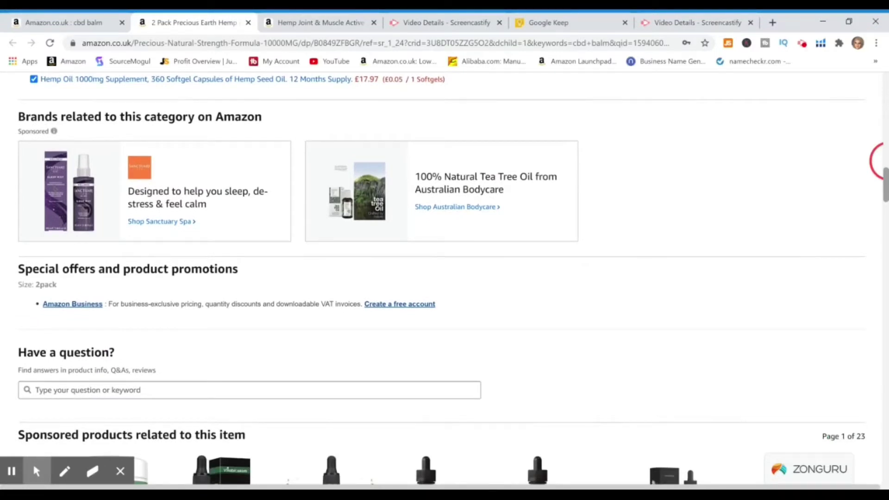
pyautogui.moveTo(885, 181); pyautogui.dragTo(885, 181)
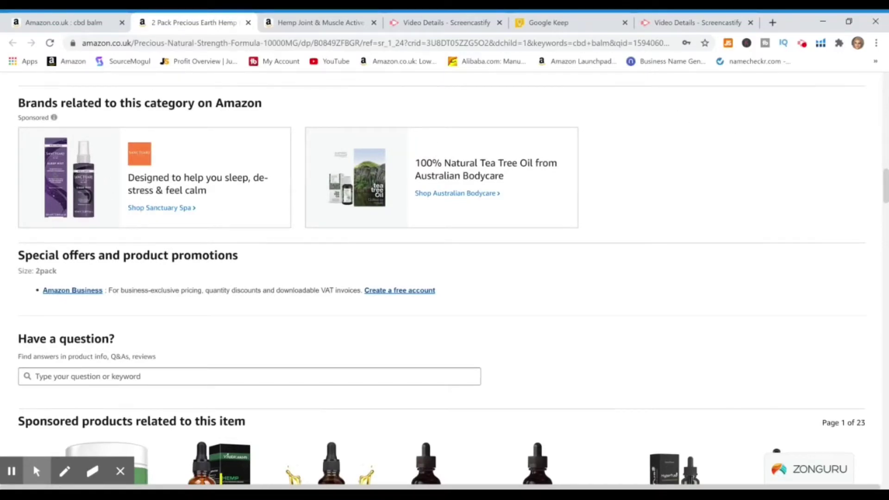
pyautogui.click(885, 189)
pyautogui.moveTo(885, 189); pyautogui.dragTo(885, 212)
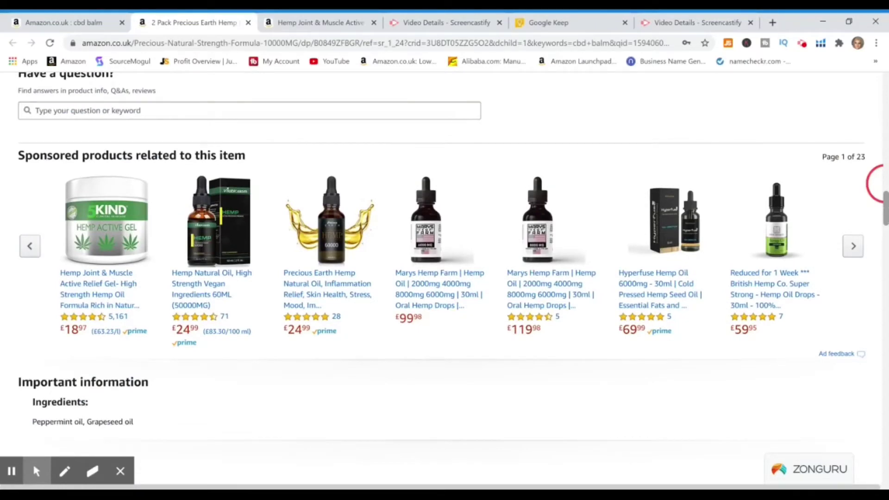
pyautogui.moveTo(886, 212); pyautogui.dragTo(886, 93)
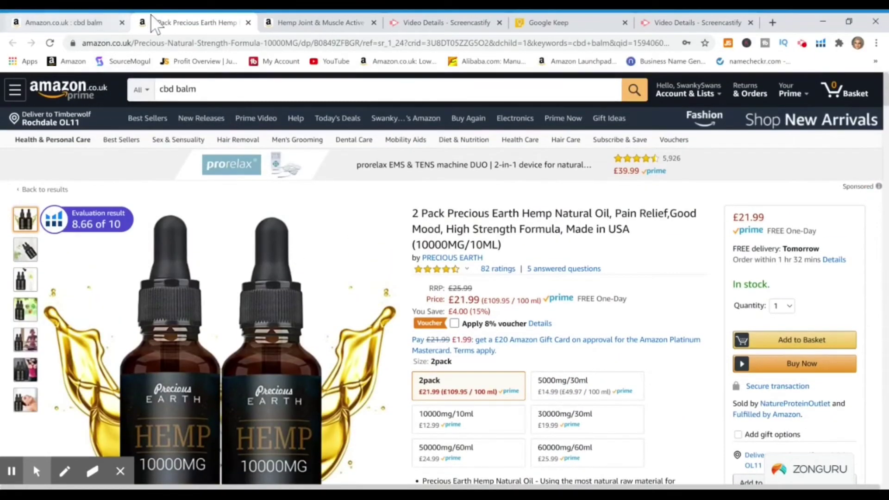
# - Return to the cbd balm search results, review the JungleScout daily sales figures, and close the JungleScout overlay
pyautogui.click(64, 18)
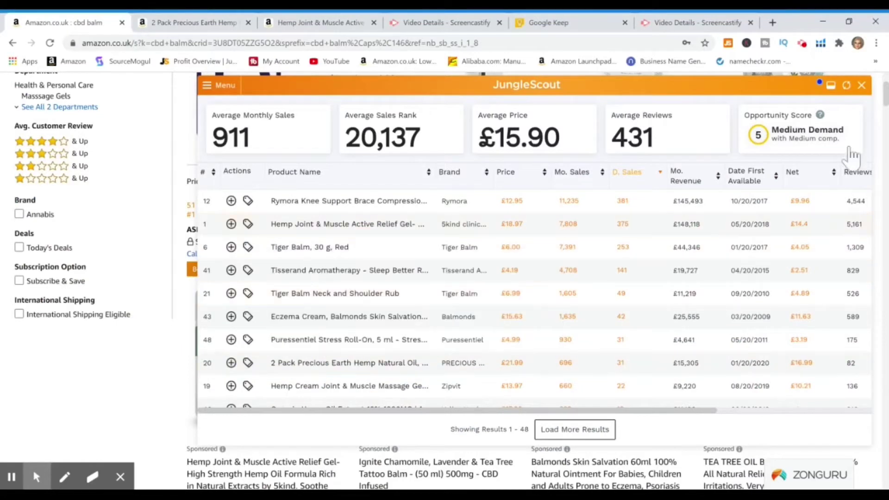
pyautogui.scroll(-3, 885, 92)
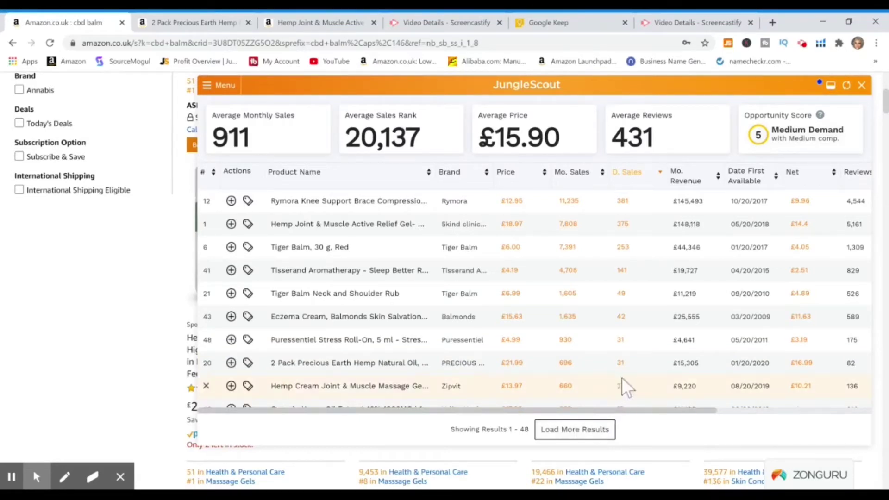
pyautogui.moveTo(418, 391)
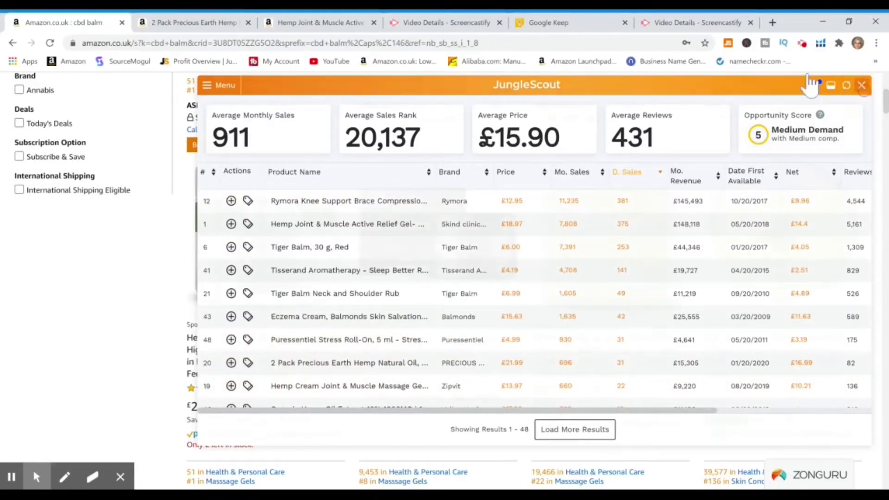
pyautogui.click(861, 85)
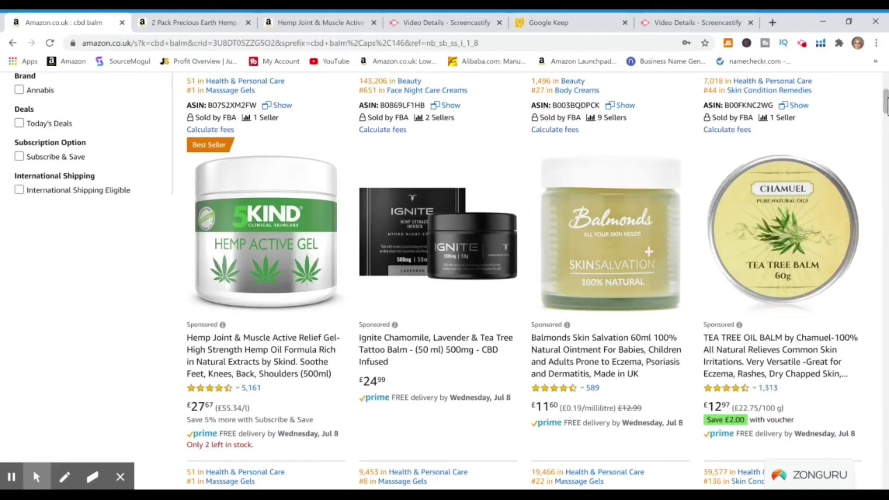
# - Browse the competing hemp balms, salves and pain relief creams in the cbd balm search results, comparing designs, prices and reviews
pyautogui.moveTo(883, 102); pyautogui.dragTo(883, 125)
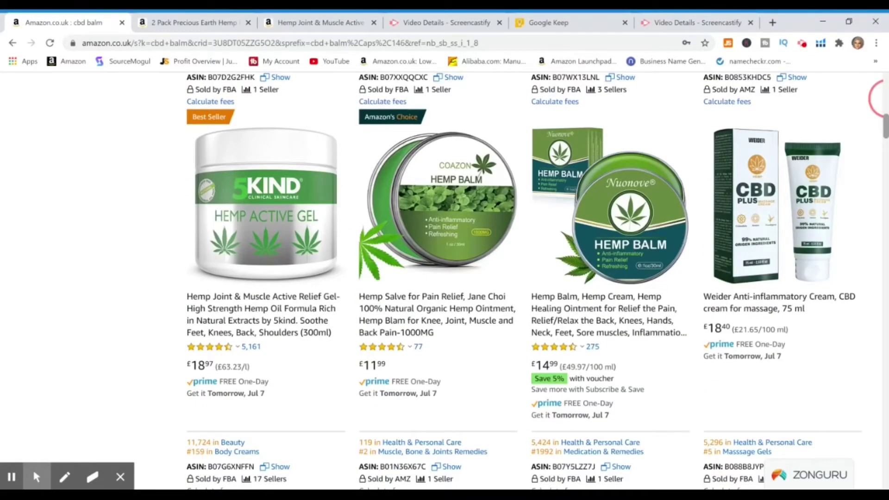
pyautogui.moveTo(883, 125); pyautogui.dragTo(883, 125)
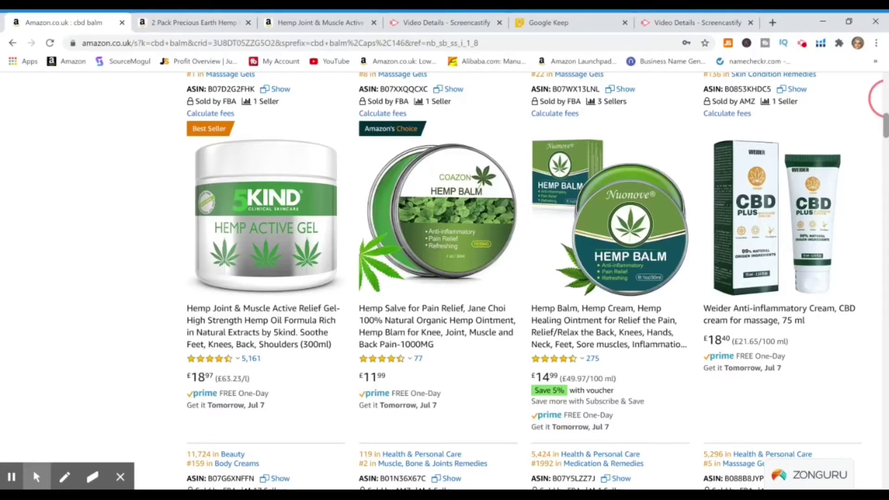
pyautogui.scroll(-9, 537, 277)
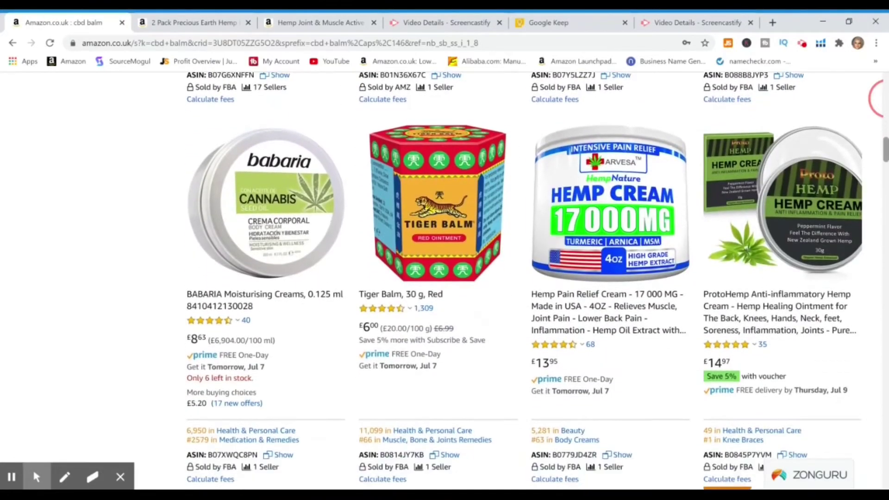
pyautogui.scroll(-9, 882, 180)
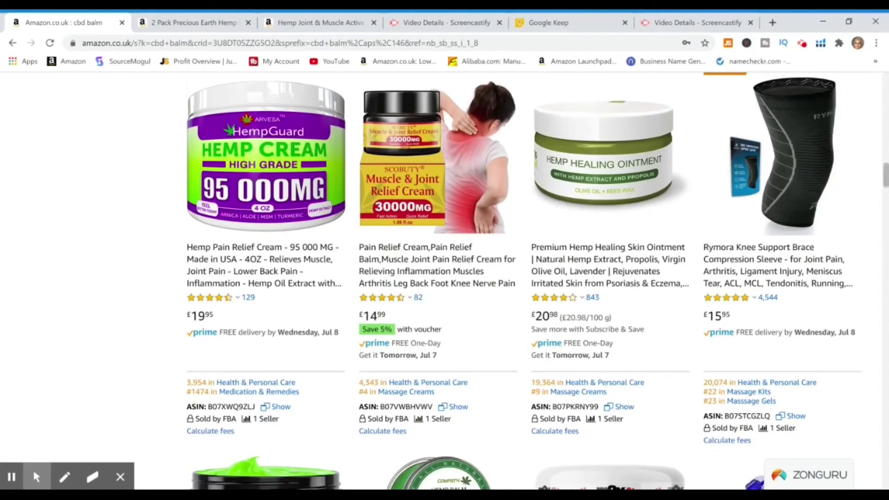
pyautogui.scroll(-2, 882, 181)
pyautogui.scroll(-5, 881, 181)
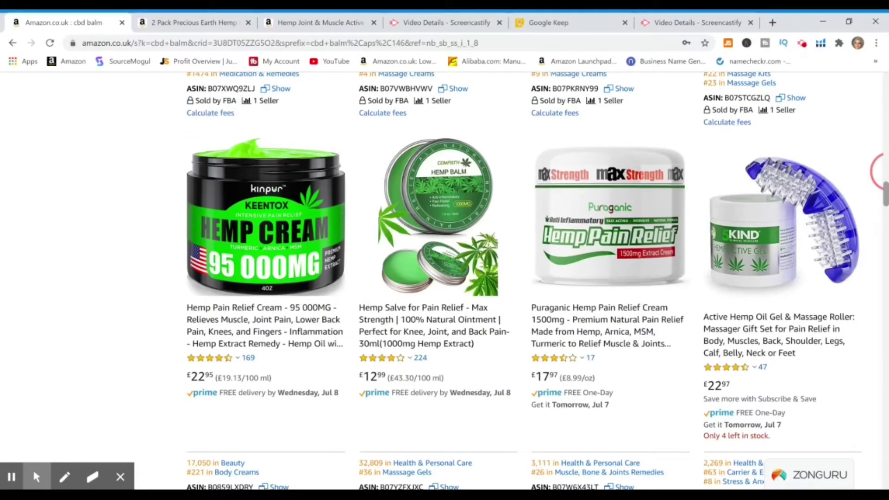
pyautogui.scroll(1, 882, 171)
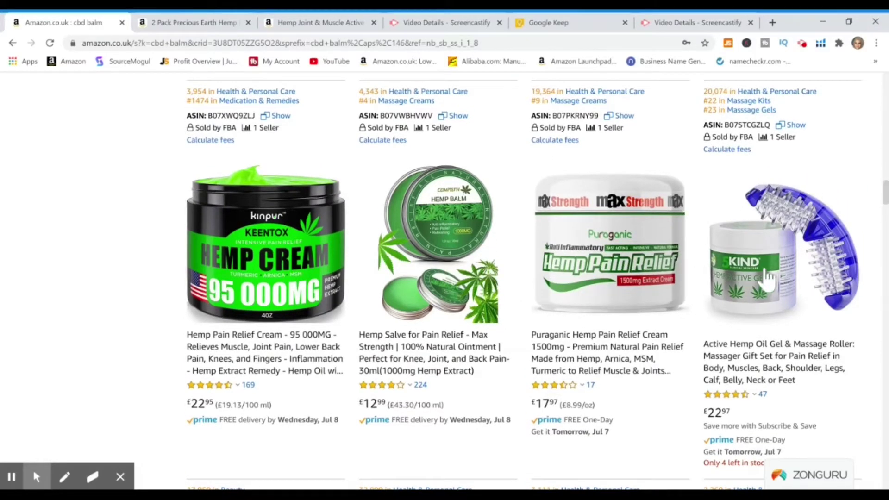
# - Search Amazon UK for the suggested phrase "cbd oil for anxiety" in place of cbd balm
pyautogui.moveTo(884, 192); pyautogui.dragTo(884, 76)
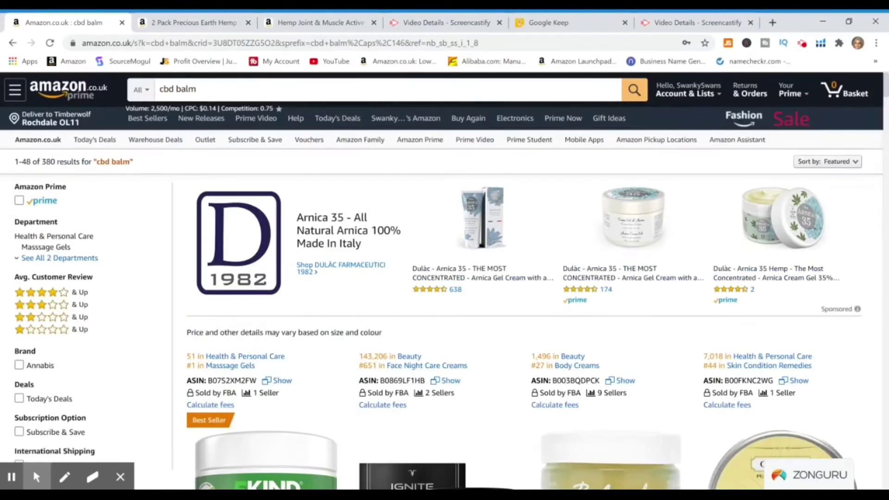
pyautogui.click(196, 89)
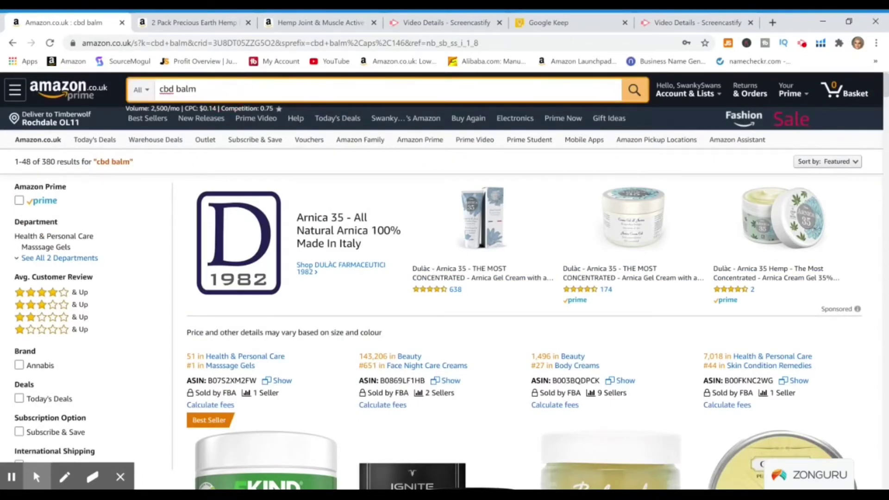
pyautogui.press('BackSpace')
pyautogui.press('BackSpace')
pyautogui.press('BackSpace')
pyautogui.press('BackSpace')
pyautogui.press('BackSpace')
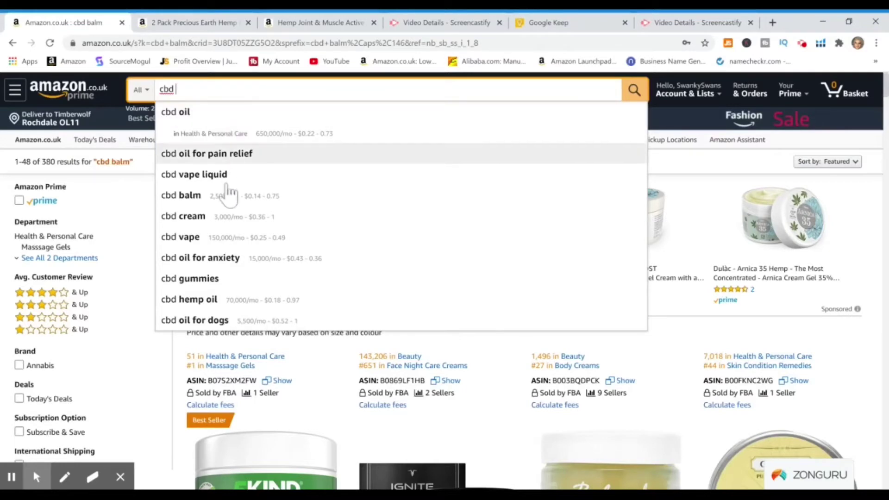
pyautogui.click(224, 258)
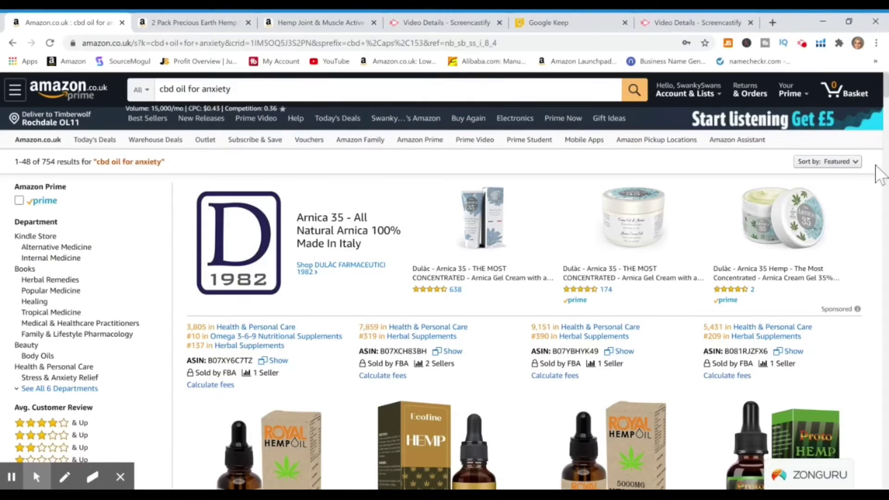
# - Browse the hemp oil drops in the cbd oil for anxiety results, comparing brands, strengths, prices and reviews
pyautogui.moveTo(885, 93); pyautogui.dragTo(885, 114)
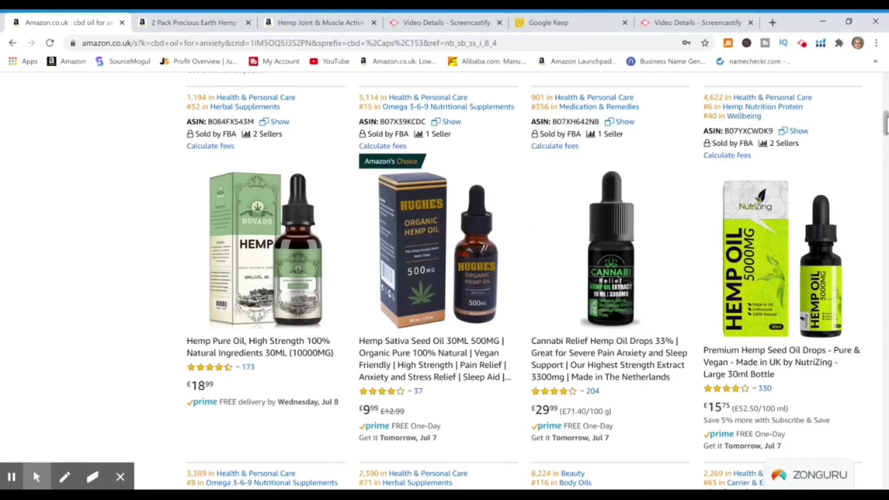
pyautogui.moveTo(885, 122)
pyautogui.mouseDown()
pyautogui.moveTo(884, 148)
pyautogui.moveTo(884, 140)
pyautogui.mouseUp()
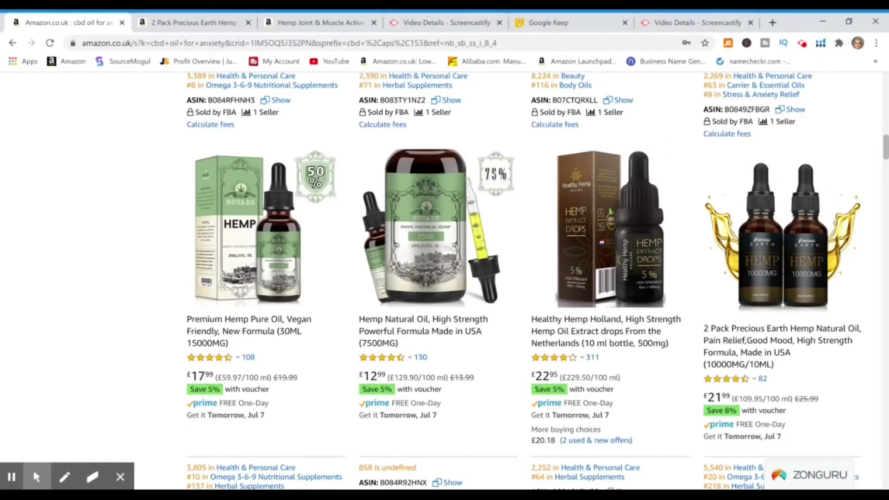
pyautogui.moveTo(884, 139); pyautogui.dragTo(883, 81)
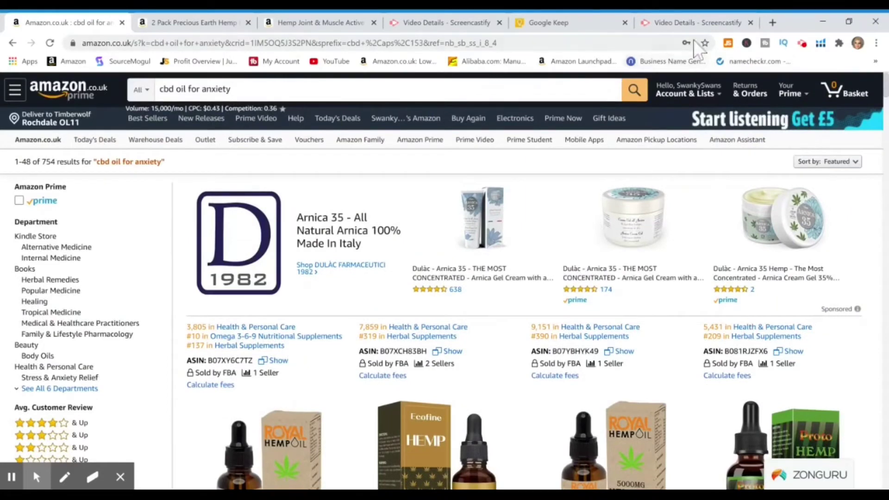
# - Run JungleScout on the cbd oil for anxiety results and sort the products by daily sales, highest first
pyautogui.click(726, 43)
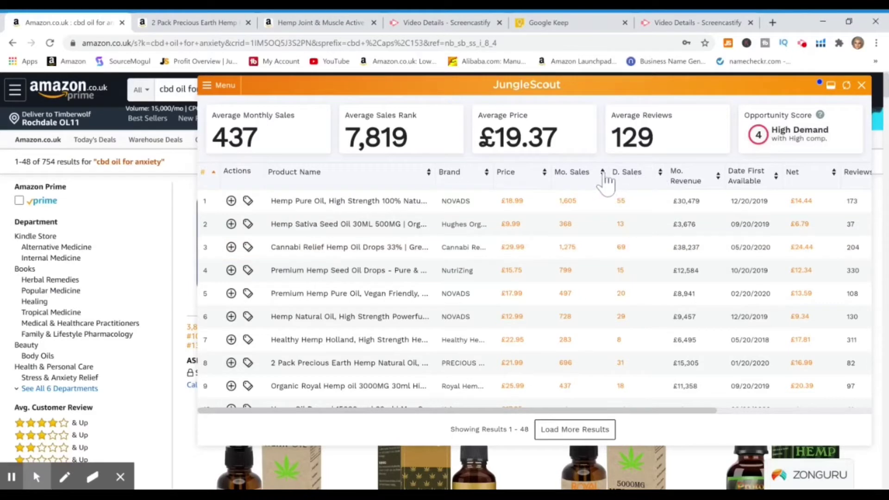
pyautogui.moveTo(403, 204)
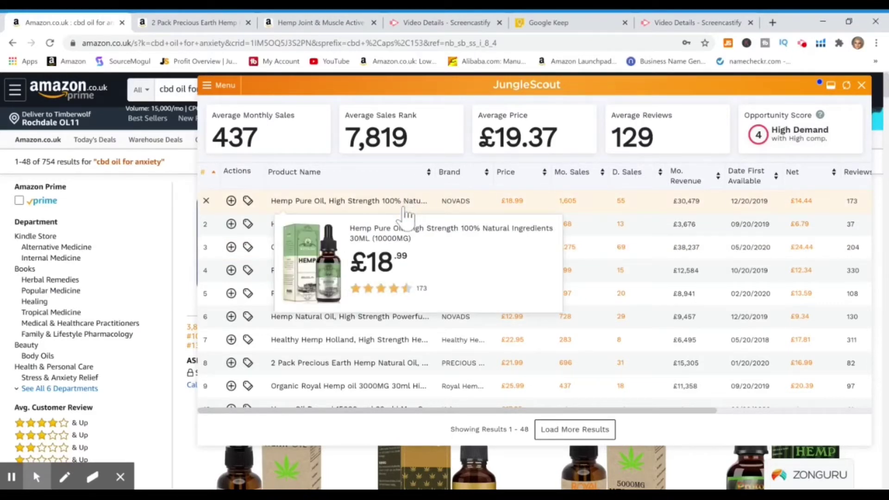
pyautogui.moveTo(398, 232)
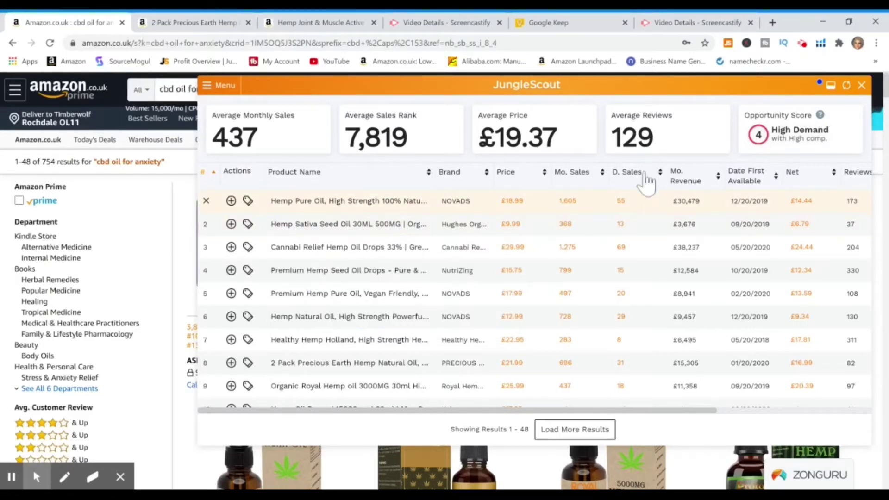
pyautogui.click(630, 180)
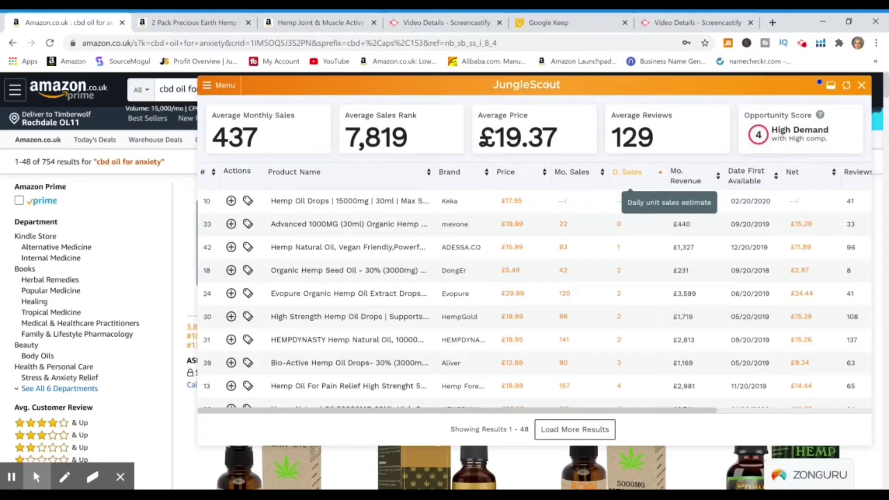
pyautogui.click(630, 181)
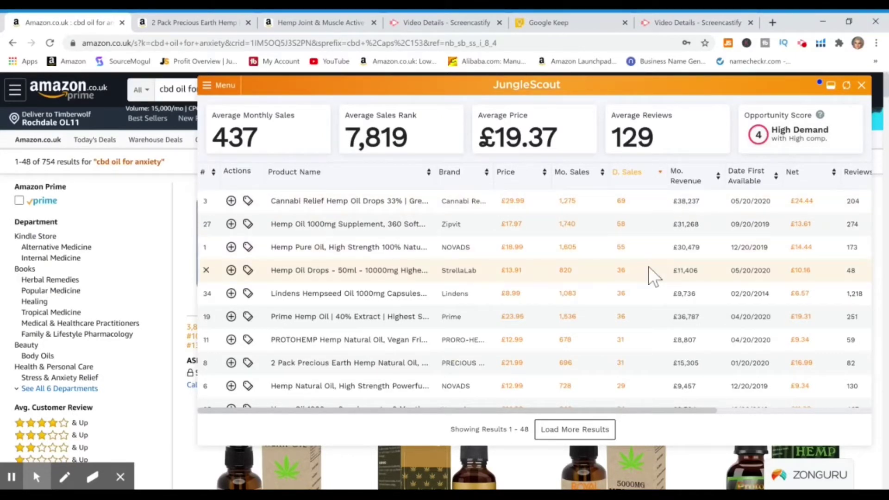
# - Check the product previews of the best-selling hemp oils, and load more results into the JungleScout table
pyautogui.moveTo(377, 208)
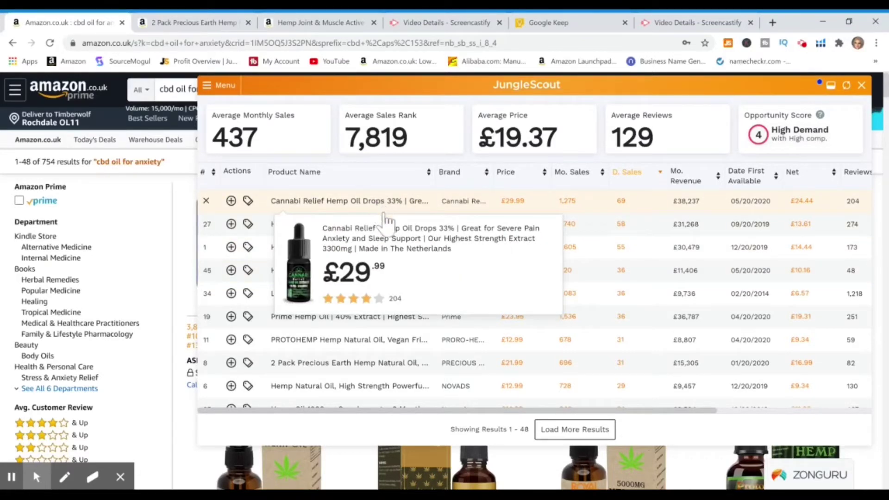
pyautogui.moveTo(381, 231)
pyautogui.moveTo(363, 258)
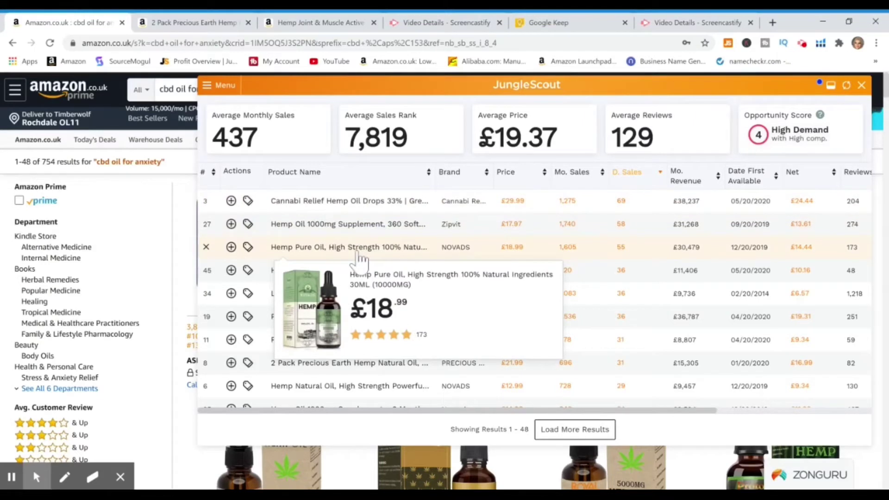
pyautogui.moveTo(360, 283)
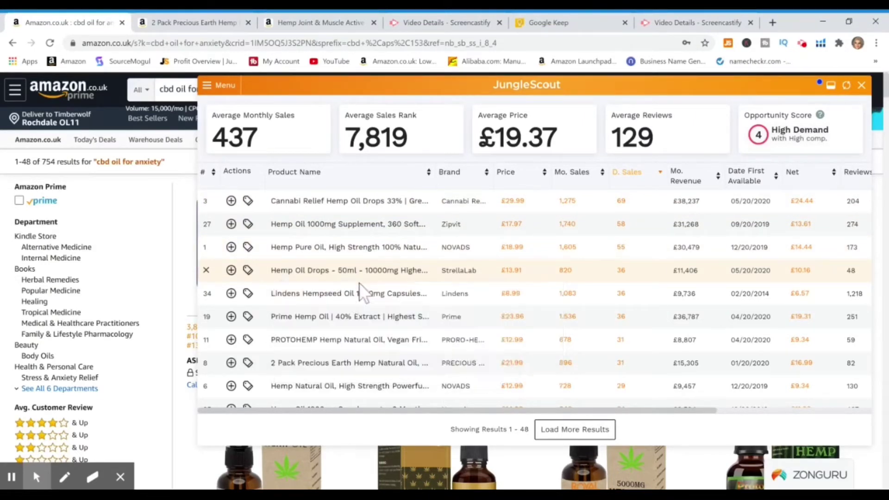
pyautogui.moveTo(362, 306)
pyautogui.moveTo(351, 320)
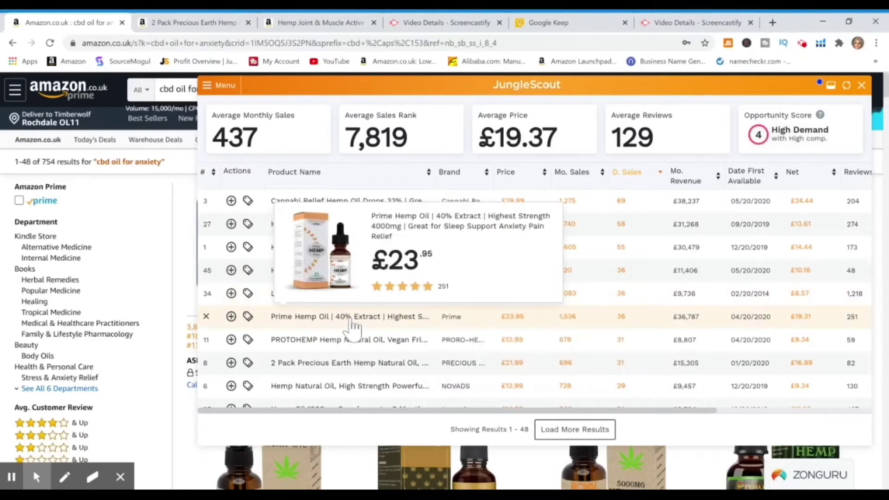
pyautogui.moveTo(353, 368)
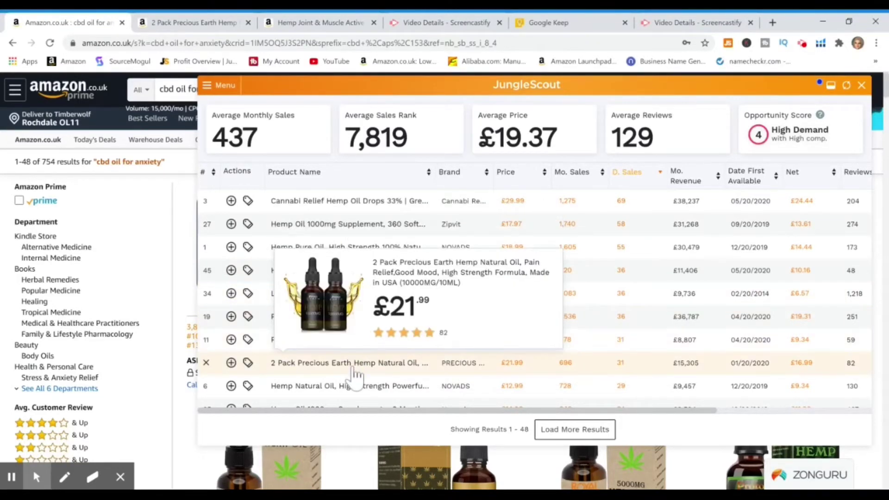
pyautogui.moveTo(357, 395)
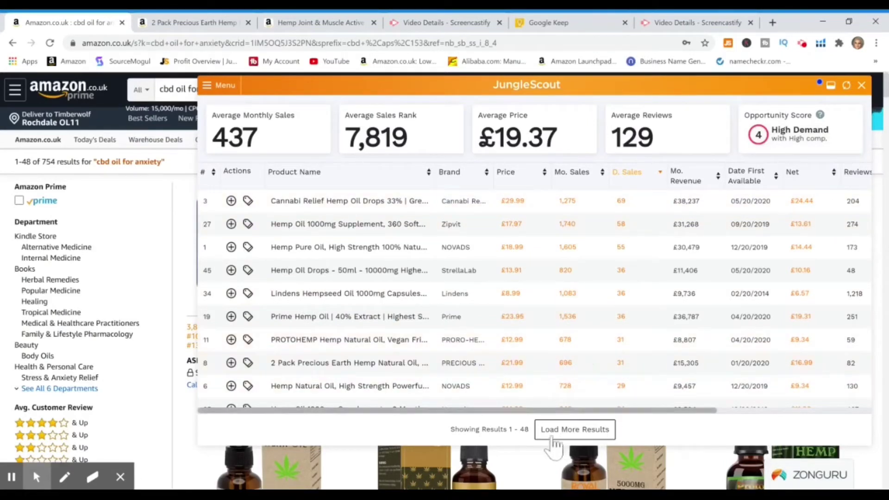
pyautogui.click(573, 430)
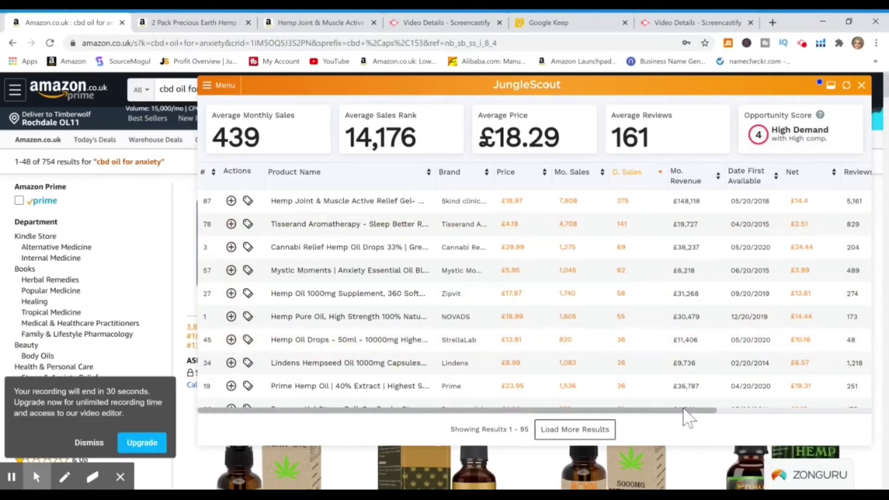
# - Sort the extended JungleScout results by sales rank and look through the best-ranked products' sales and reviews
pyautogui.moveTo(682, 409); pyautogui.dragTo(853, 387)
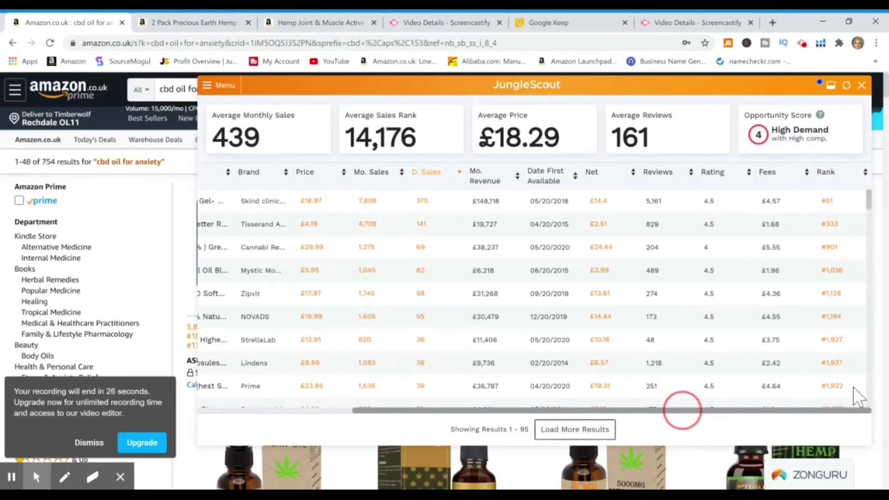
pyautogui.click(842, 179)
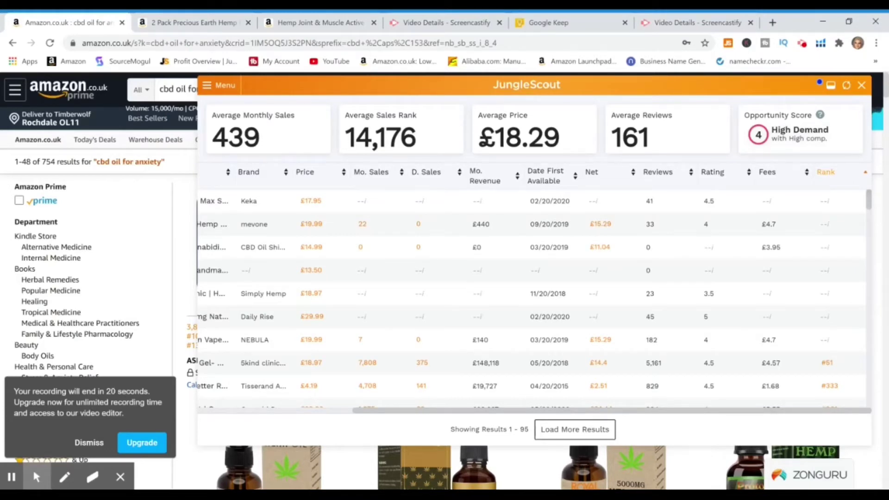
pyautogui.click(842, 180)
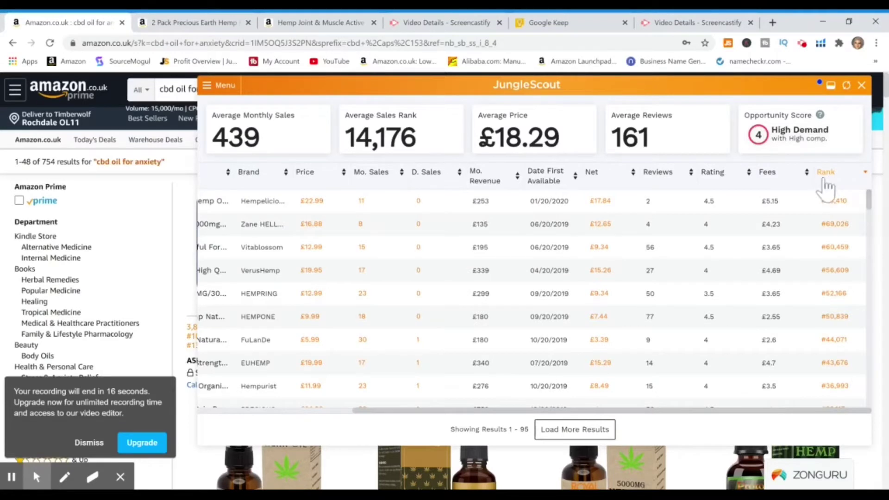
pyautogui.click(840, 182)
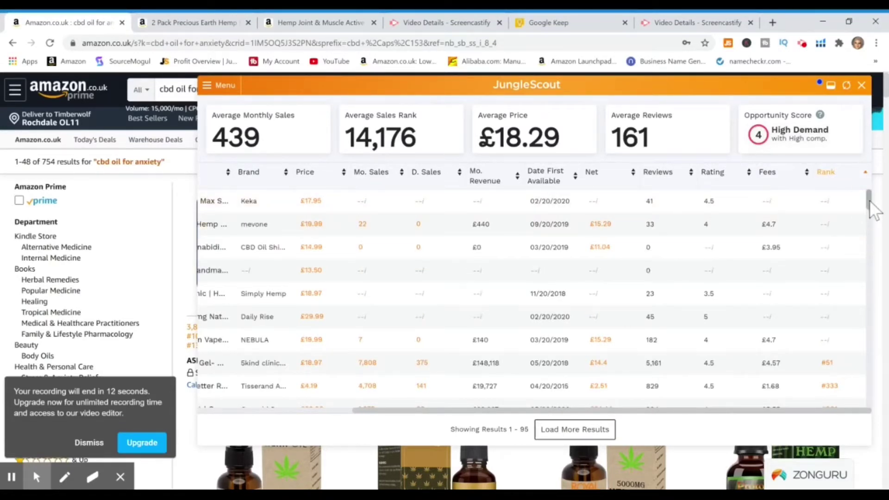
pyautogui.moveTo(870, 204); pyautogui.dragTo(873, 213)
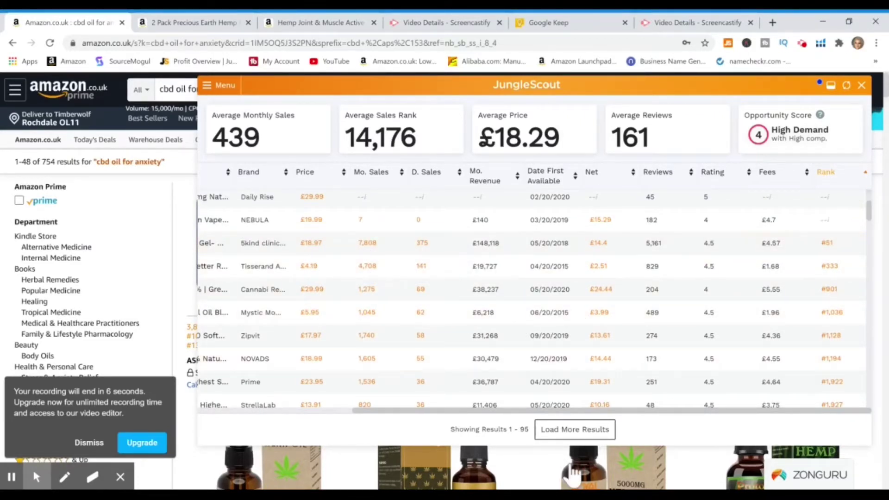
pyautogui.moveTo(579, 411); pyautogui.dragTo(412, 409)
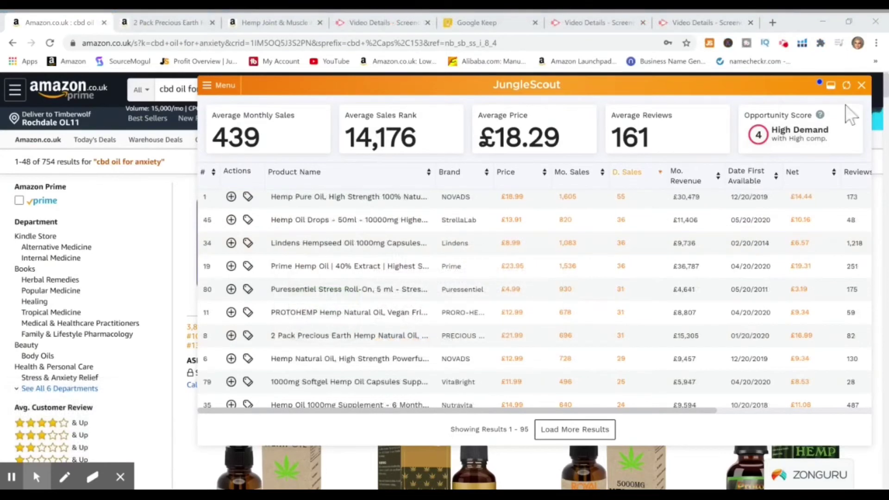
# - Close the JungleScout overlay and search Amazon UK for the suggested phrase "cbd beauty products"
pyautogui.click(860, 85)
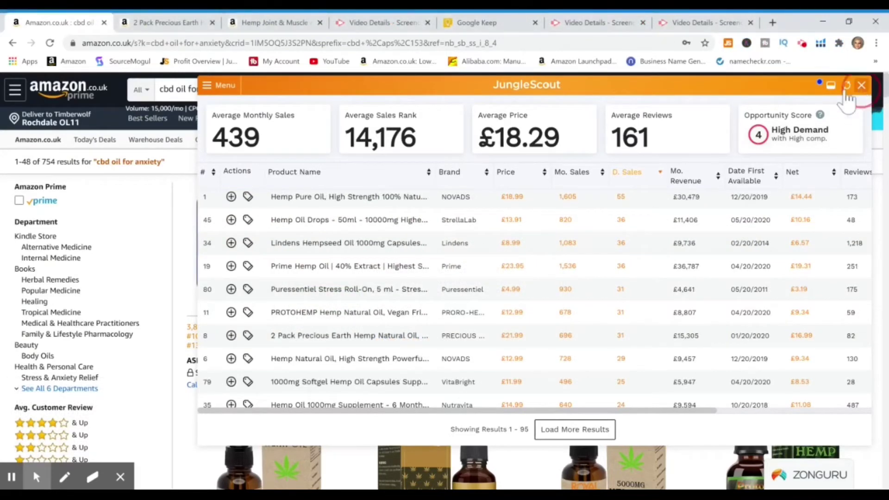
pyautogui.click(317, 90)
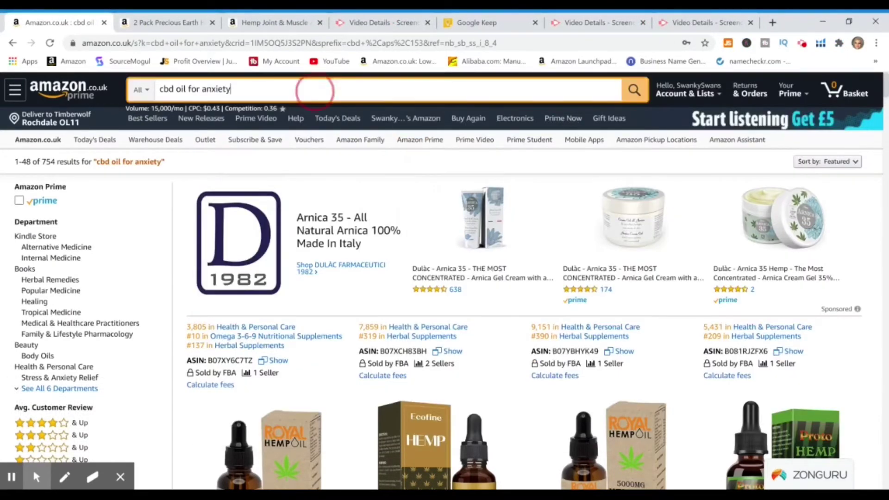
pyautogui.press('BackSpace')
pyautogui.press('BackSpace')
pyautogui.press('BackSpace')
pyautogui.press('BackSpace')
pyautogui.press('BackSpace')
pyautogui.press('BackSpace')
pyautogui.press('BackSpace')
pyautogui.press('BackSpace')
pyautogui.press('BackSpace')
pyautogui.press('BackSpace')
pyautogui.press('BackSpace')
pyautogui.press('BackSpace')
pyautogui.press('BackSpace')
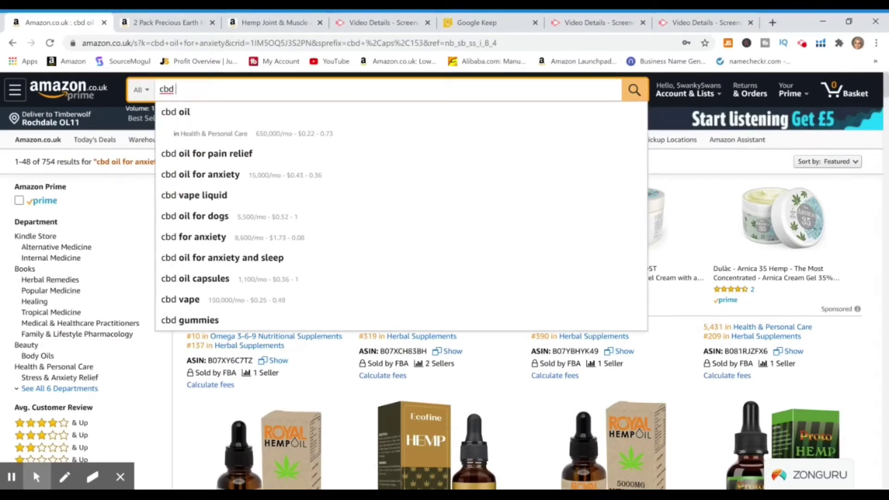
pyautogui.write('bea')
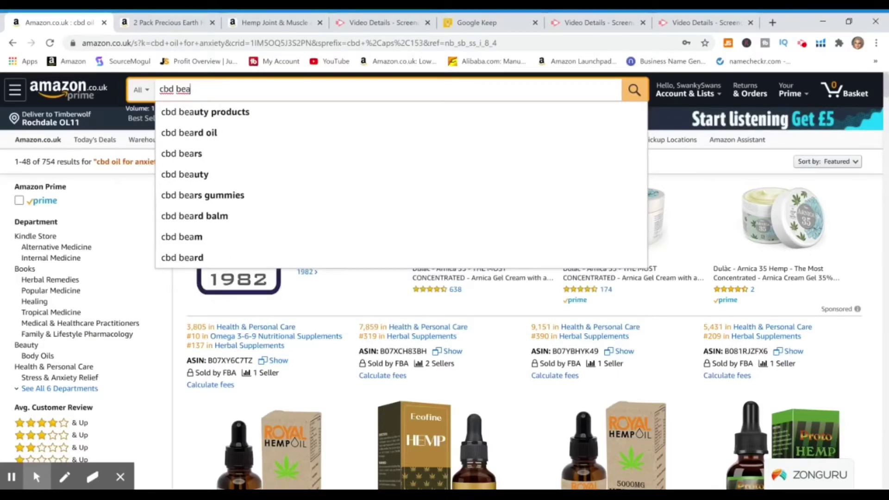
pyautogui.click(253, 114)
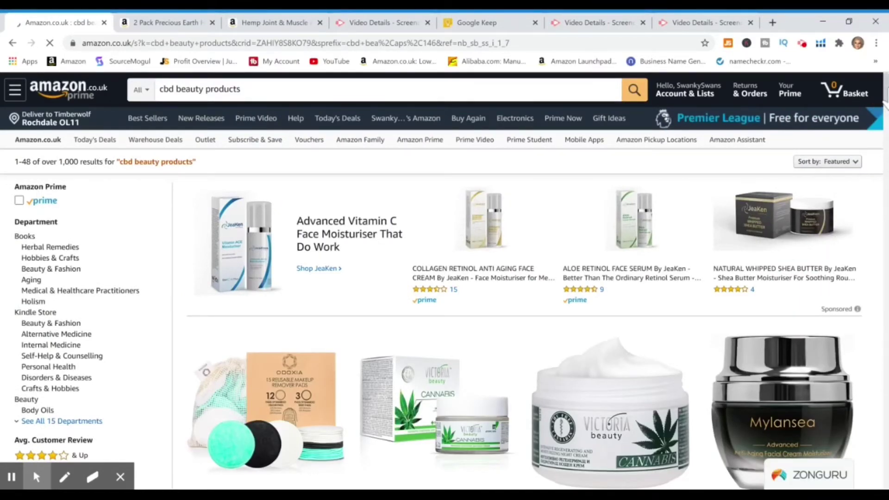
# - Browse the first cannabis and hemp face creams in the cbd beauty products results, checking prices and reviews
pyautogui.scroll(-5, 884, 104)
pyautogui.scroll(1, 882, 105)
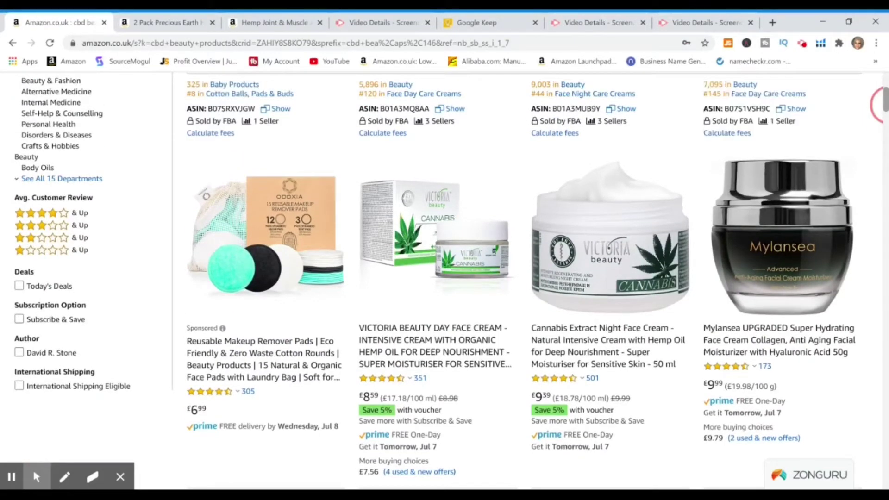
pyautogui.scroll(4, 881, 105)
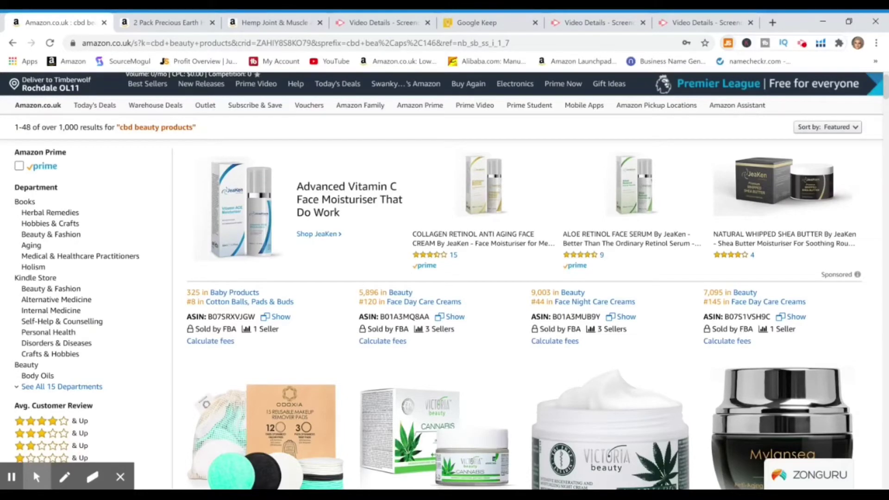
# - Run JungleScout on the cbd beauty products results and sort them by daily sales, highest first
pyautogui.click(729, 44)
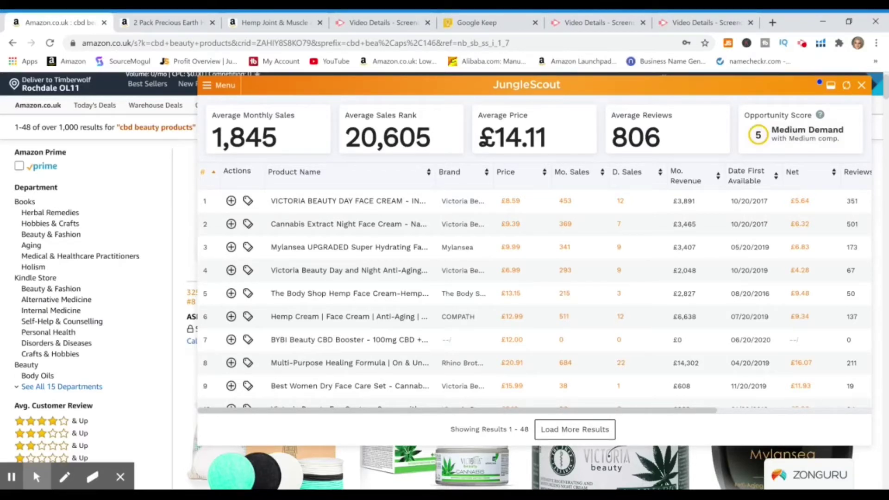
pyautogui.click(632, 184)
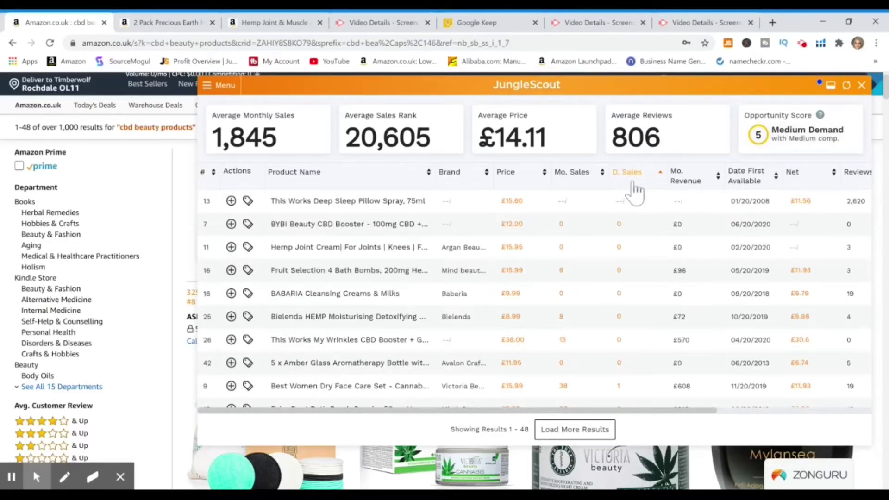
pyautogui.click(634, 188)
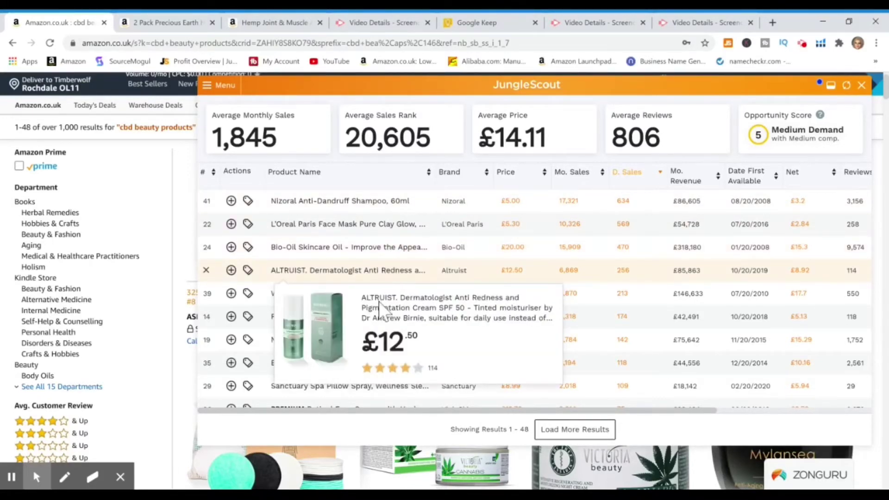
# - Close the JungleScout overlay and search Amazon UK for the suggested phrase "cbd anti aging cream"
pyautogui.click(861, 86)
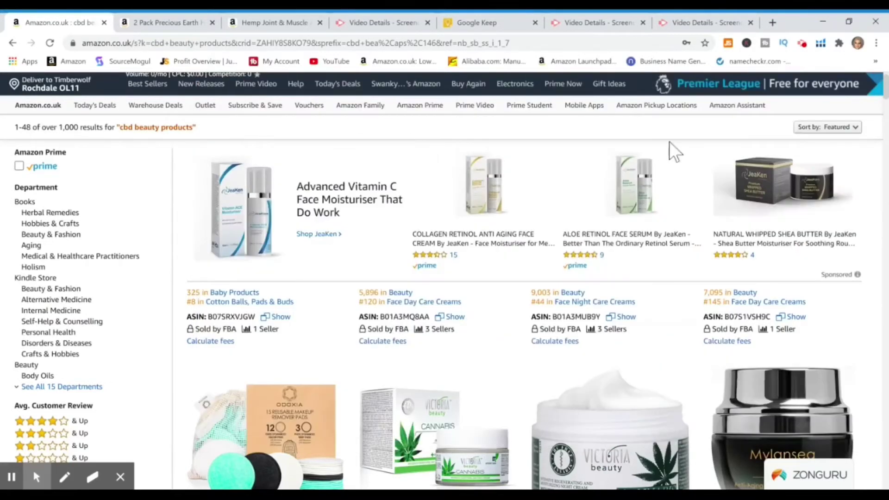
pyautogui.scroll(1, 881, 88)
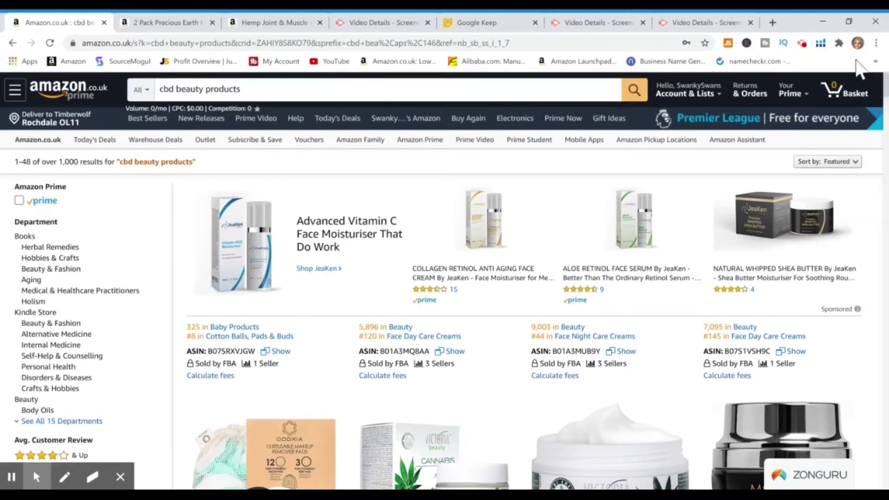
pyautogui.click(295, 90)
pyautogui.press('BackSpace')
pyautogui.press('BackSpace')
pyautogui.press('BackSpace')
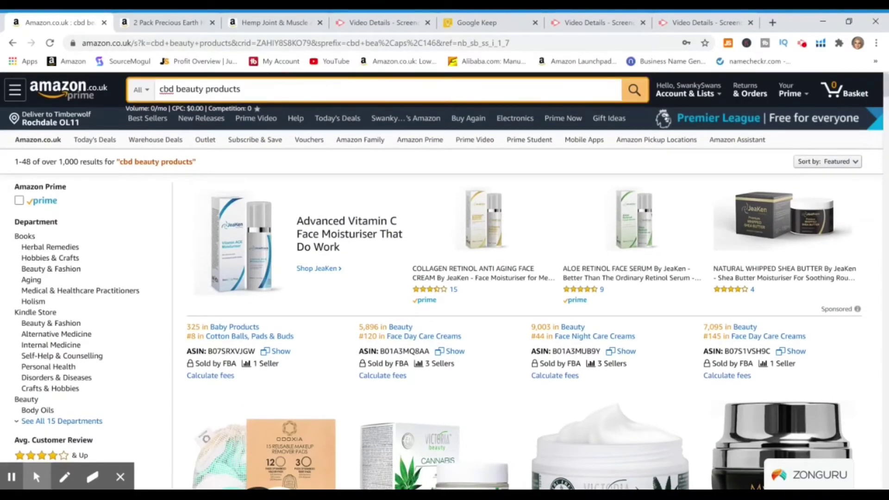
pyautogui.press('BackSpace')
pyautogui.press('BackSpace')
pyautogui.press('BackSpace')
pyautogui.press('BackSpace')
pyautogui.press('BackSpace')
pyautogui.press('BackSpace')
pyautogui.press('BackSpace')
pyautogui.press('BackSpace')
pyautogui.press('BackSpace')
pyautogui.press('BackSpace')
pyautogui.press('BackSpace')
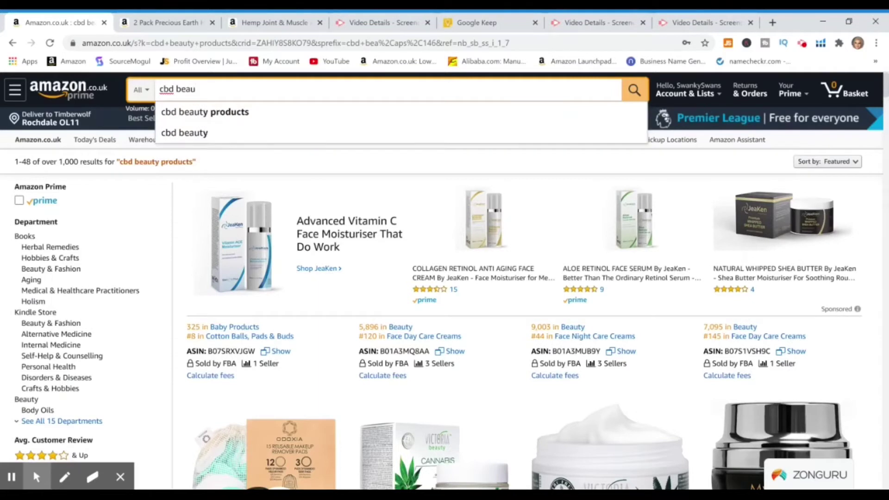
pyautogui.press('BackSpace')
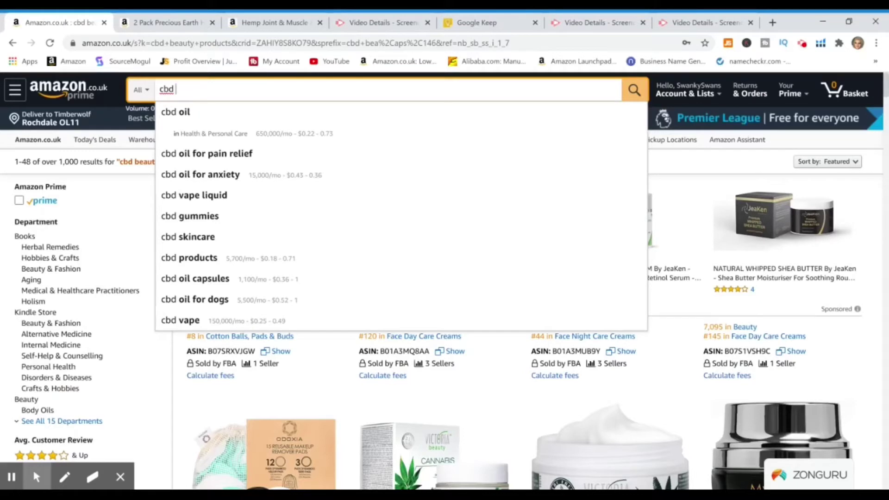
pyautogui.write('ant')
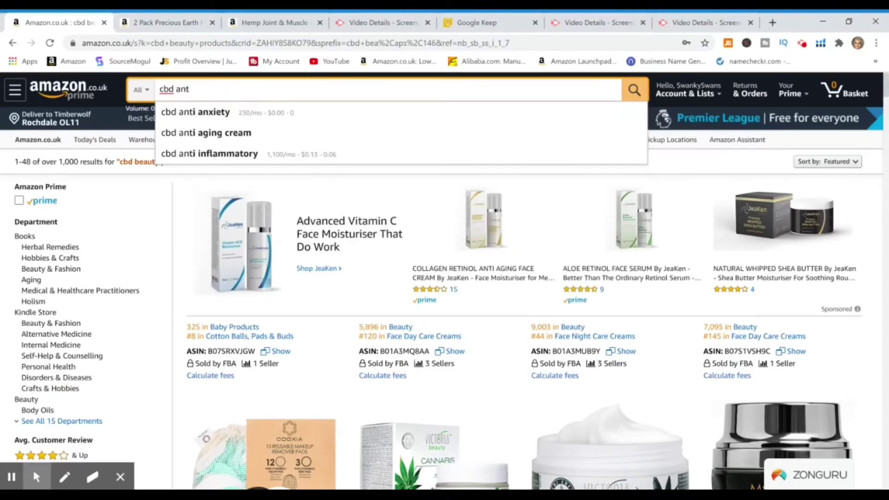
pyautogui.click(250, 135)
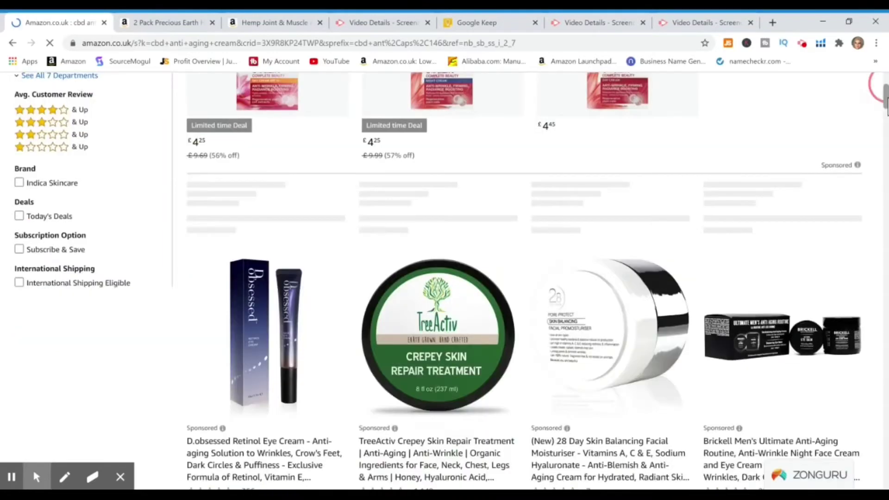
# - Browse the hemp and anti-ageing face creams in the cbd anti aging cream results, checking prices, reviews and sales ranks
pyautogui.moveTo(885, 93); pyautogui.dragTo(885, 108)
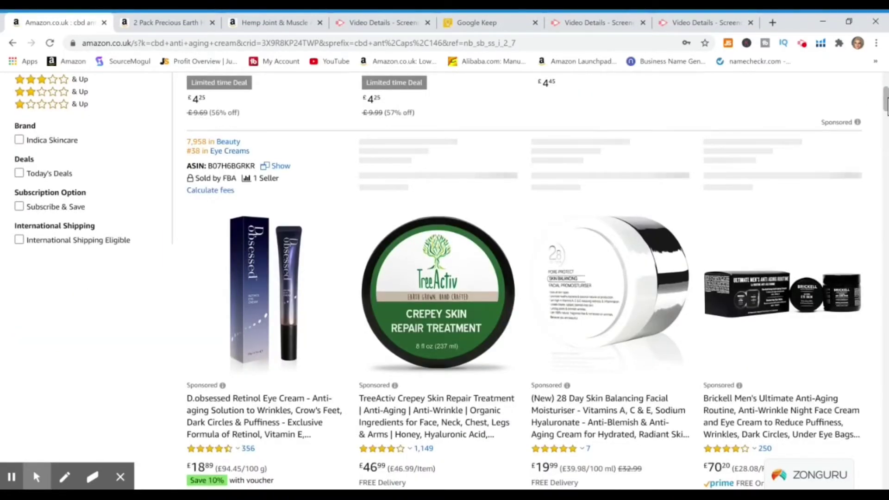
pyautogui.click(886, 97)
pyautogui.moveTo(886, 111); pyautogui.dragTo(885, 138)
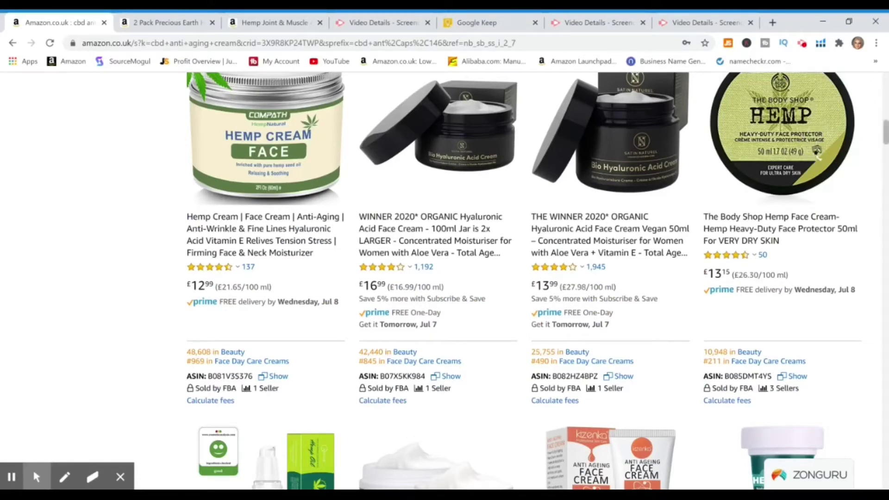
pyautogui.moveTo(886, 134); pyautogui.dragTo(886, 155)
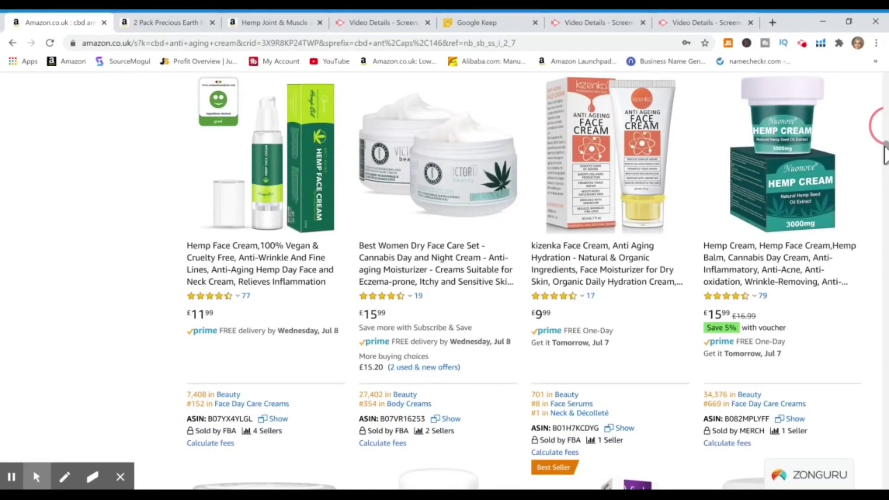
pyautogui.moveTo(883, 125); pyautogui.dragTo(883, 93)
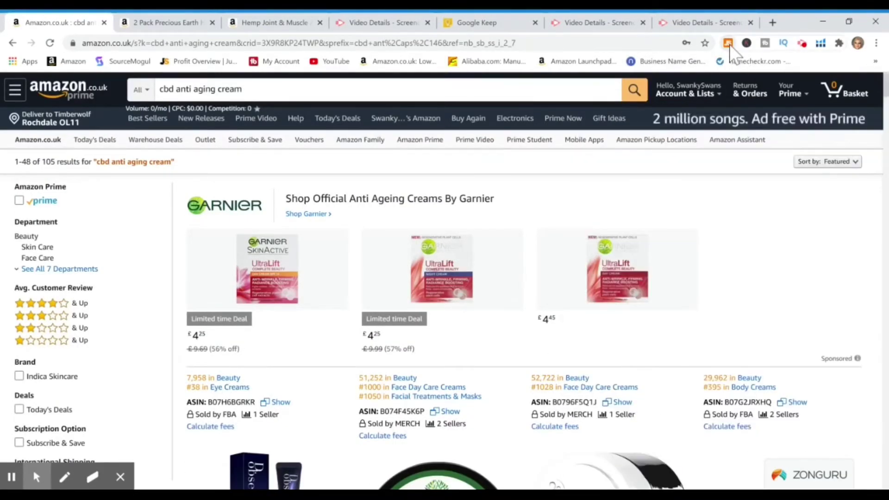
# - Run JungleScout on the cbd anti aging cream results and open the COMPATH hemp face cream listing
pyautogui.click(728, 43)
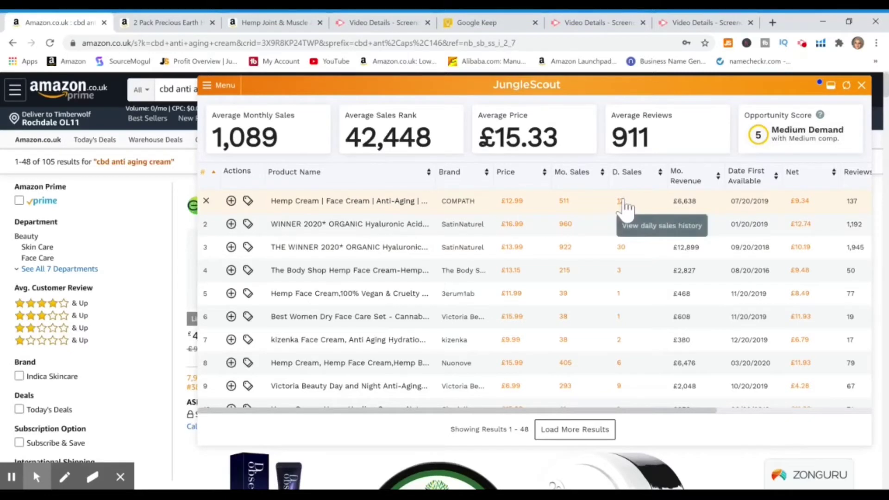
pyautogui.moveTo(377, 209)
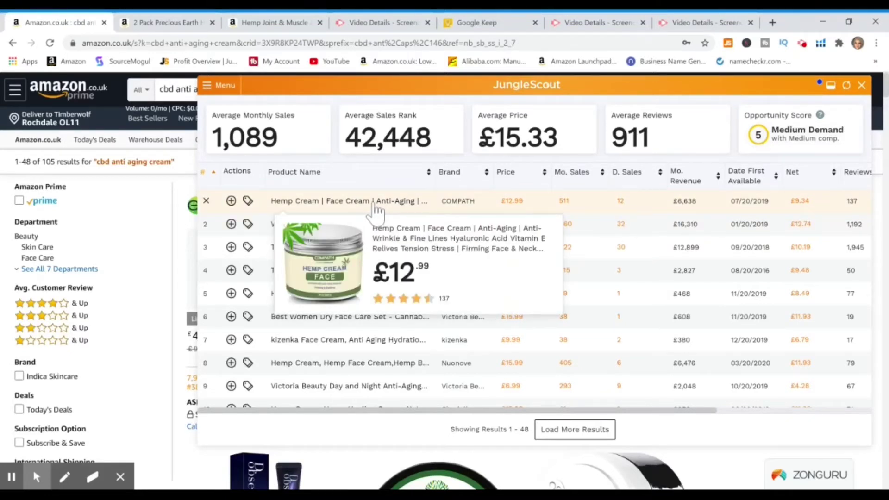
pyautogui.click(397, 204)
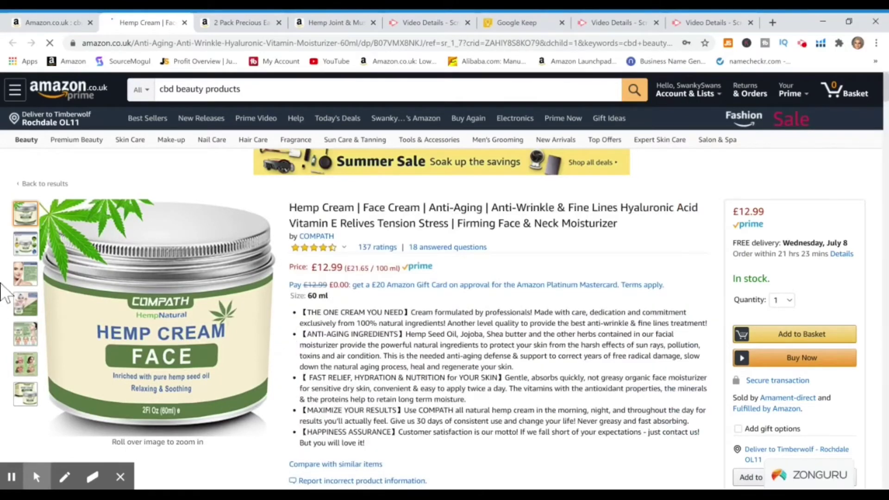
# - Review the COMPATH hemp cream's product images and its all-time price and sales rank history, and close the listing
pyautogui.moveTo(27, 250)
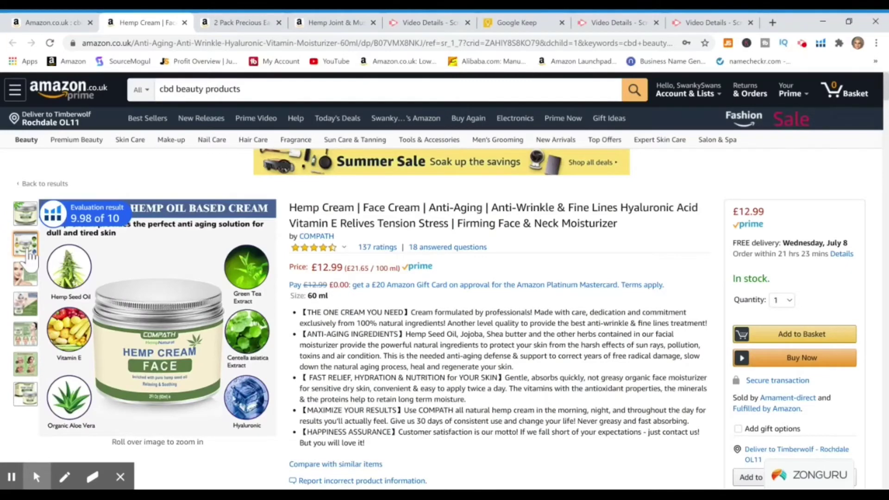
pyautogui.moveTo(25, 275)
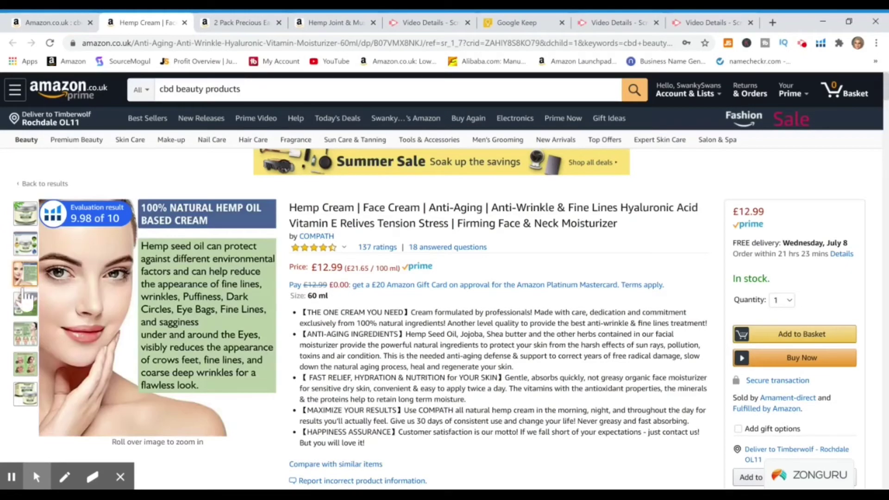
pyautogui.moveTo(27, 341)
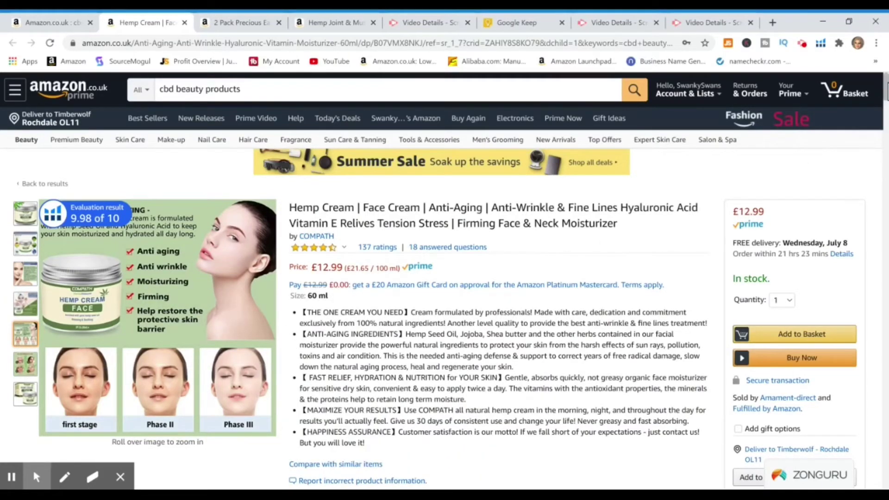
pyautogui.moveTo(885, 95); pyautogui.dragTo(885, 115)
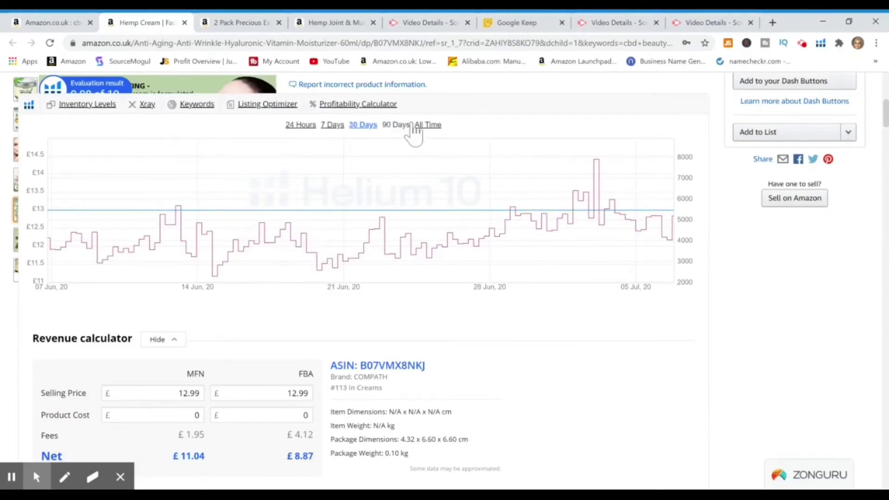
pyautogui.click(429, 125)
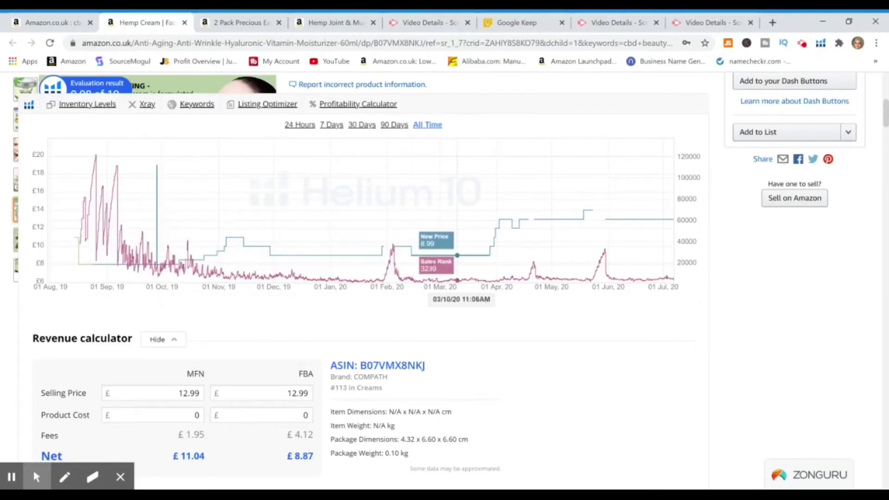
pyautogui.moveTo(885, 122); pyautogui.dragTo(887, 161)
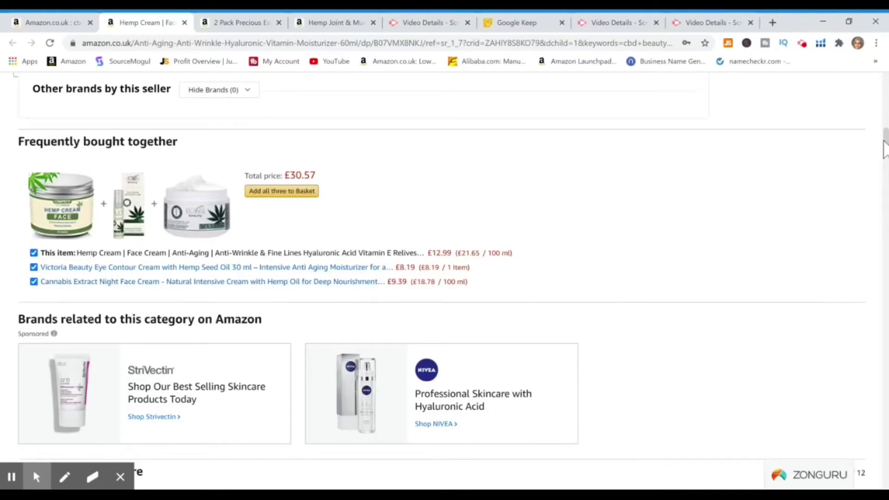
pyautogui.moveTo(884, 143); pyautogui.dragTo(879, 85)
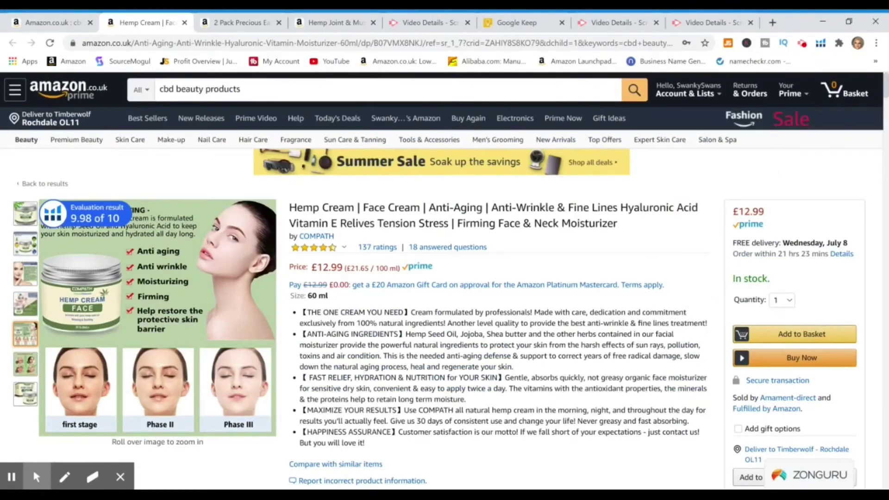
pyautogui.click(184, 22)
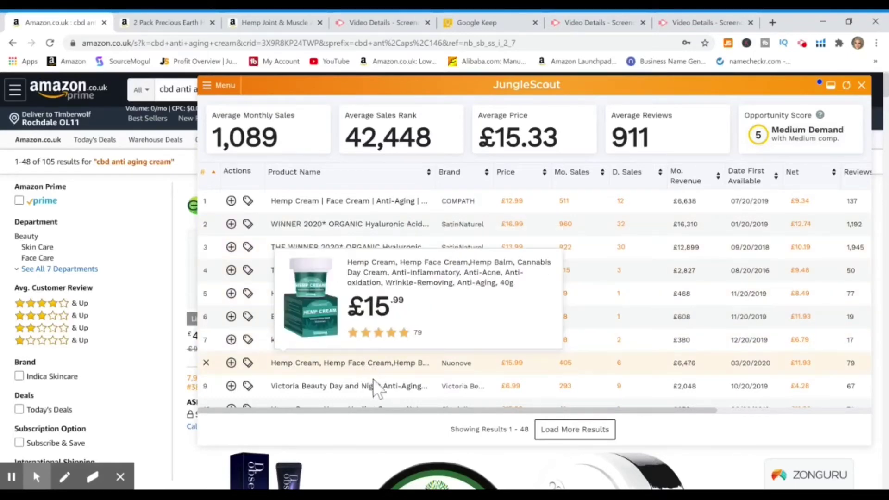
# - Preview hemp creams in the JungleScout list and open The Body Shop Hemp Face Cream listing to examine its details and sellers
pyautogui.moveTo(378, 328)
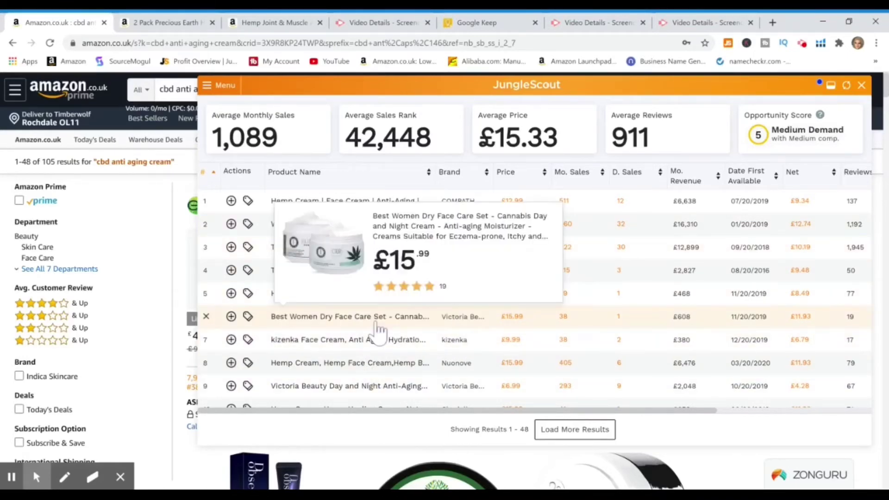
pyautogui.moveTo(373, 274)
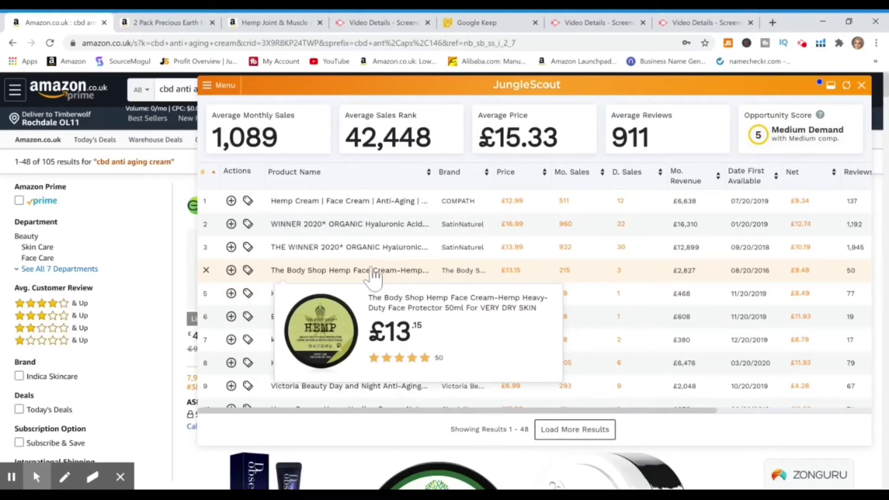
pyautogui.click(371, 271)
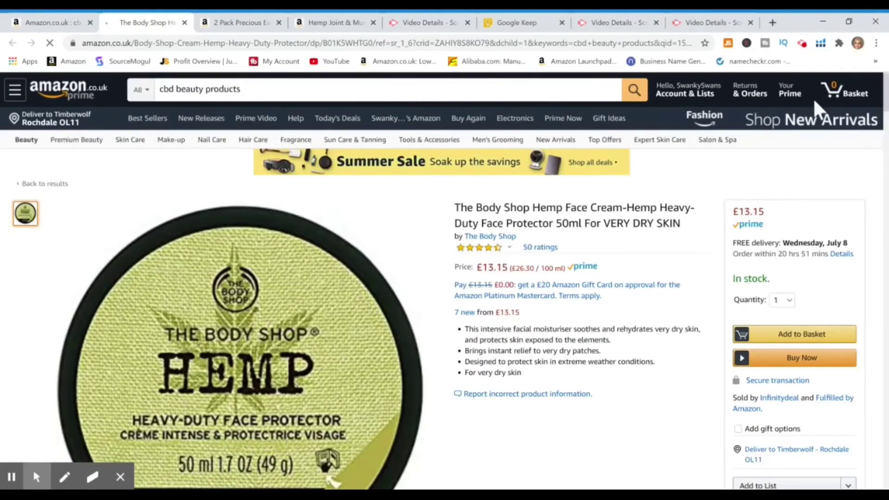
pyautogui.scroll(-3, 884, 88)
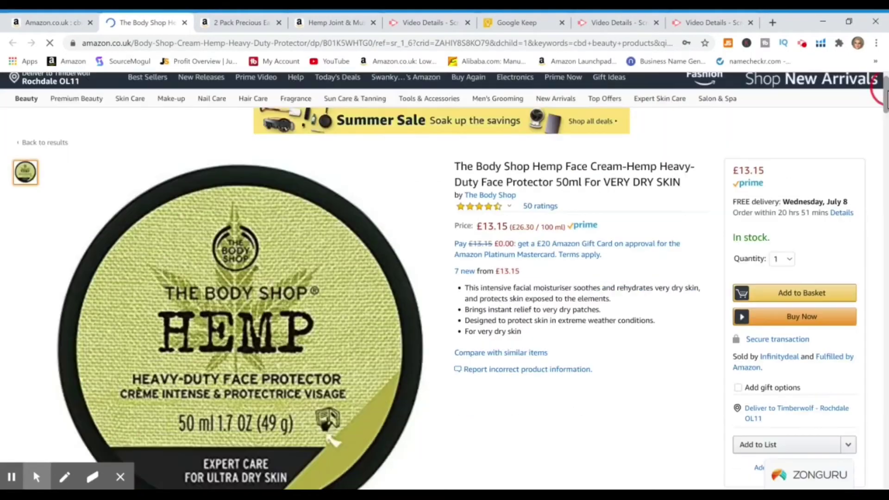
pyautogui.scroll(-5, 885, 108)
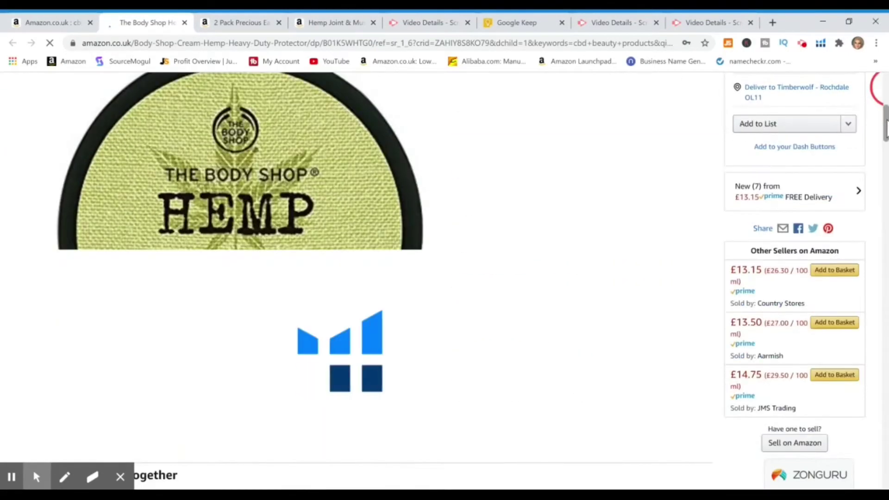
pyautogui.scroll(6, 885, 123)
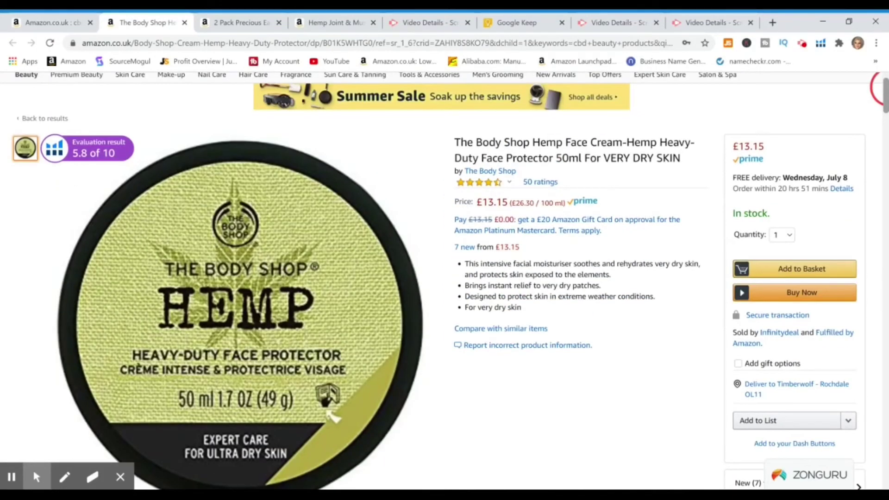
pyautogui.moveTo(885, 104); pyautogui.dragTo(883, 74)
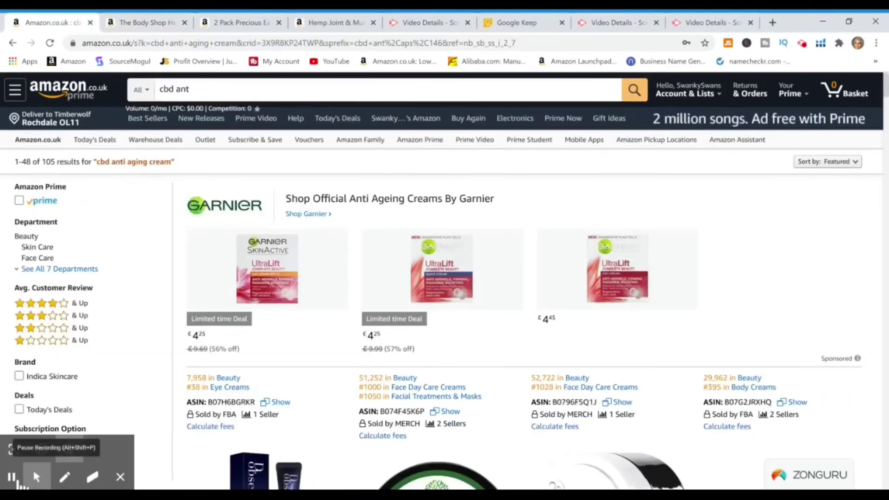
# - Return to the search results page and search Amazon UK for the suggested phrase "cbd products"
pyautogui.click(200, 89)
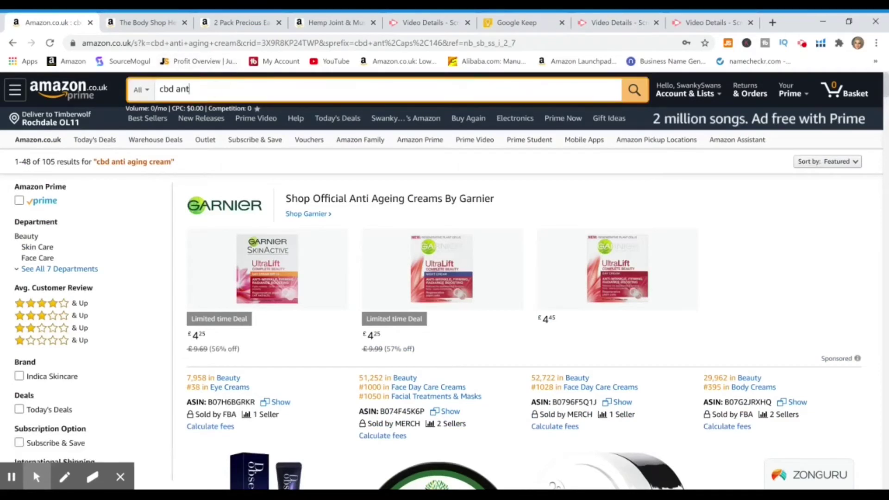
pyautogui.press('BackSpace')
pyautogui.press('BackSpace')
pyautogui.press('BackSpace')
pyautogui.press('BackSpace')
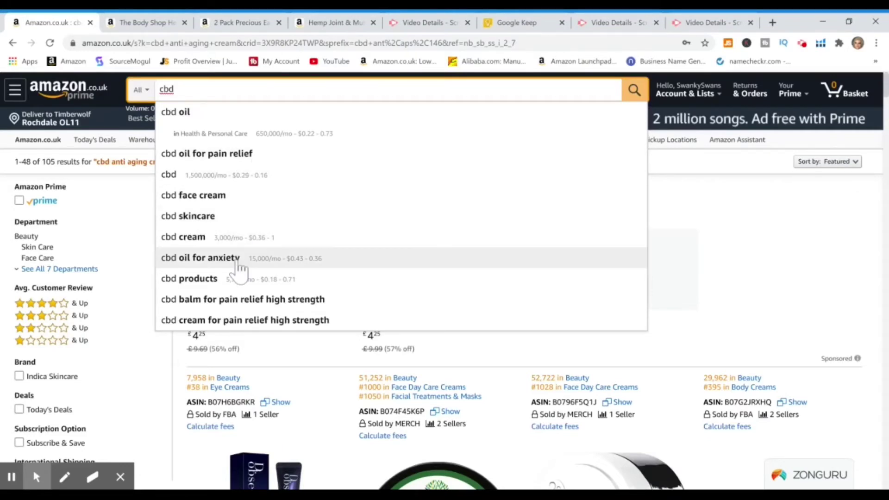
pyautogui.click(214, 283)
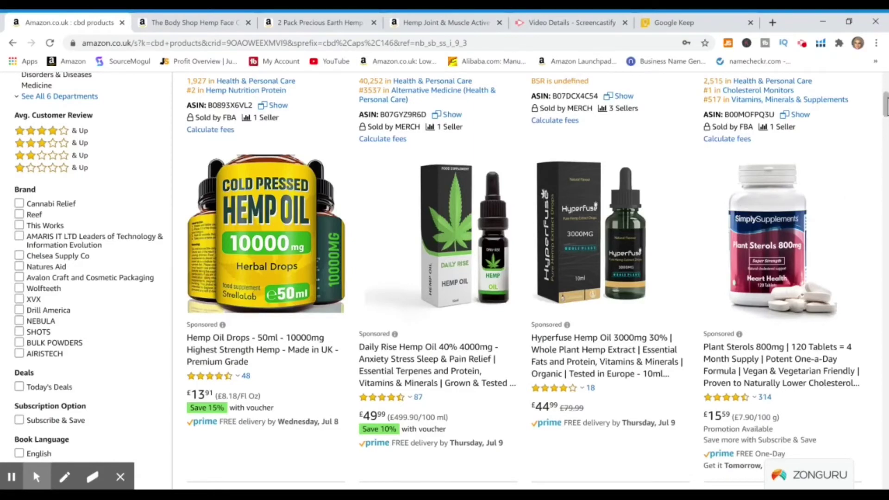
# - Look through the "cbd products" search results and run JungleScout on them
pyautogui.scroll(-8, 884, 103)
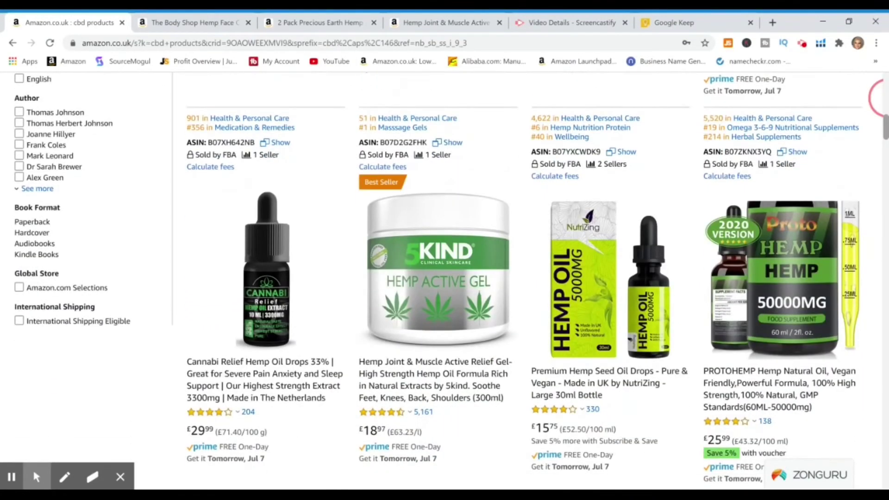
pyautogui.scroll(-1, 881, 98)
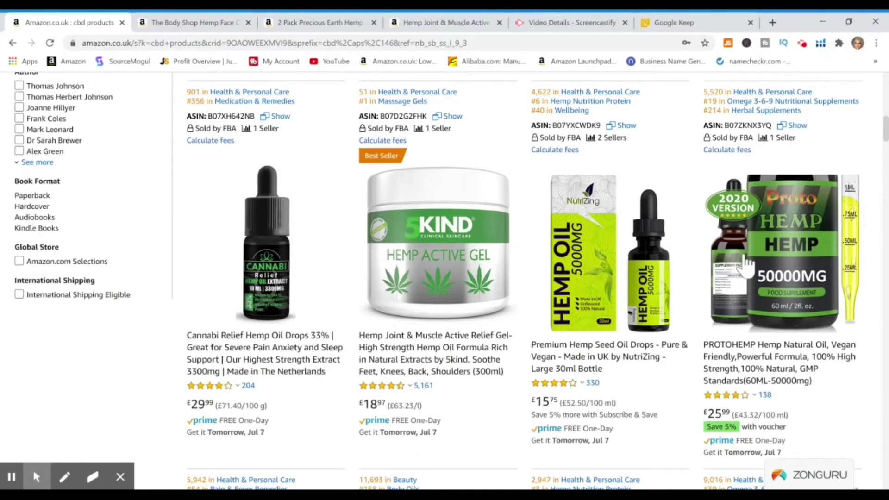
pyautogui.click(885, 141)
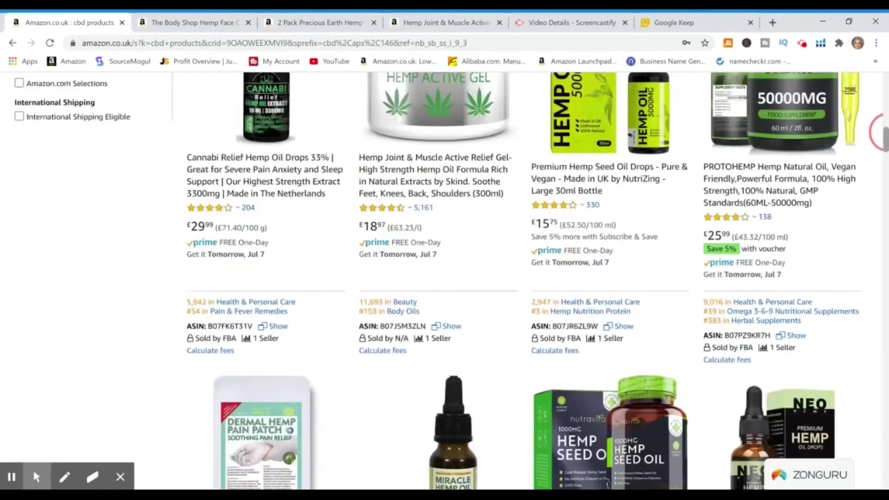
pyautogui.scroll(15, 879, 139)
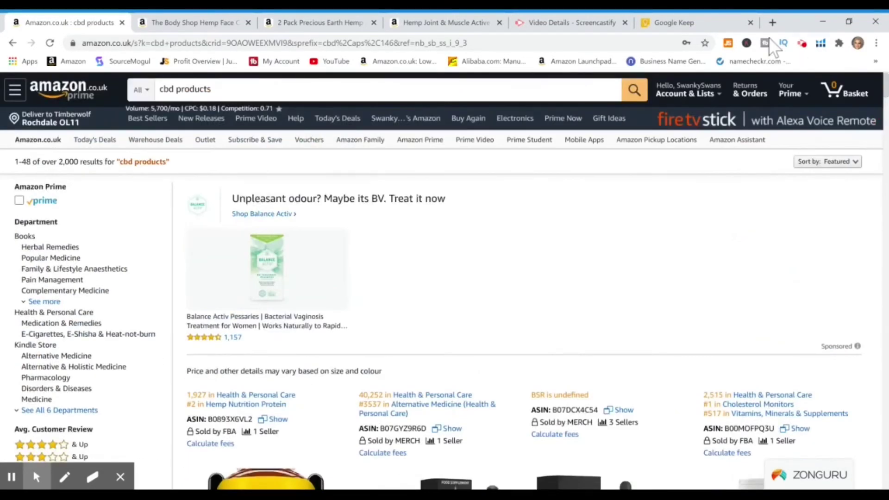
pyautogui.click(727, 43)
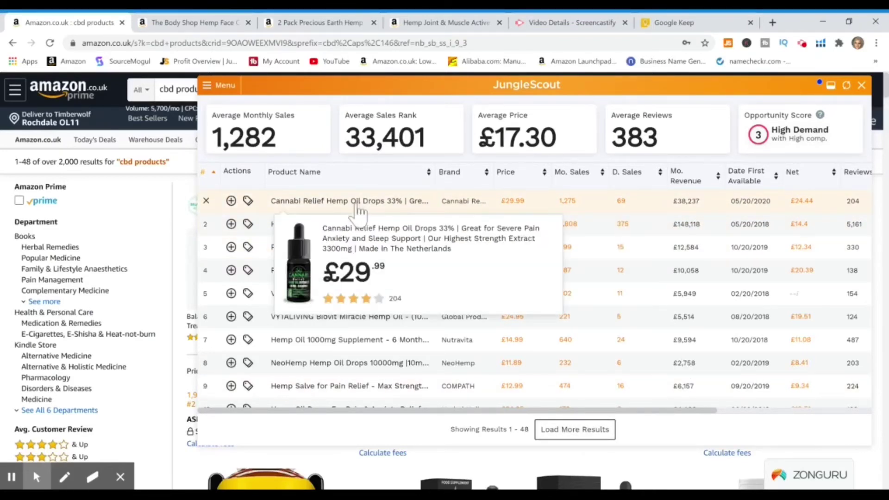
# - Load more results into the JungleScout list and sort it by daily sales, highest first
pyautogui.moveTo(348, 228)
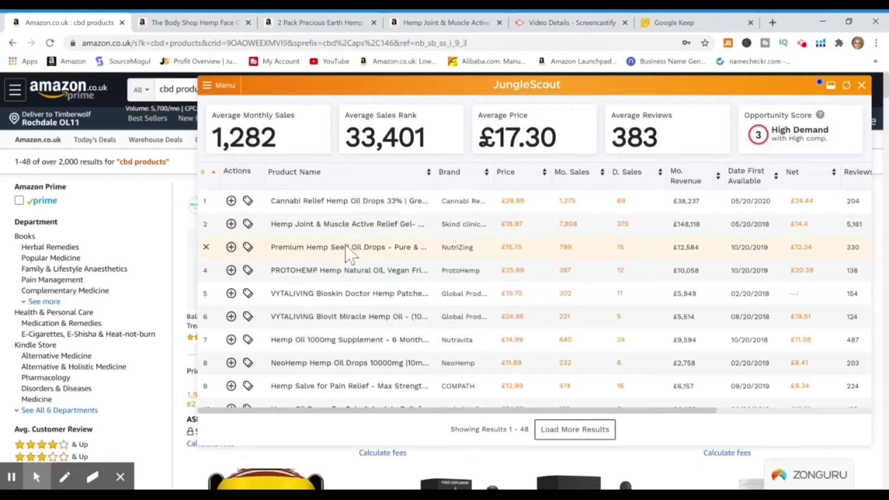
pyautogui.moveTo(346, 252)
pyautogui.moveTo(337, 274)
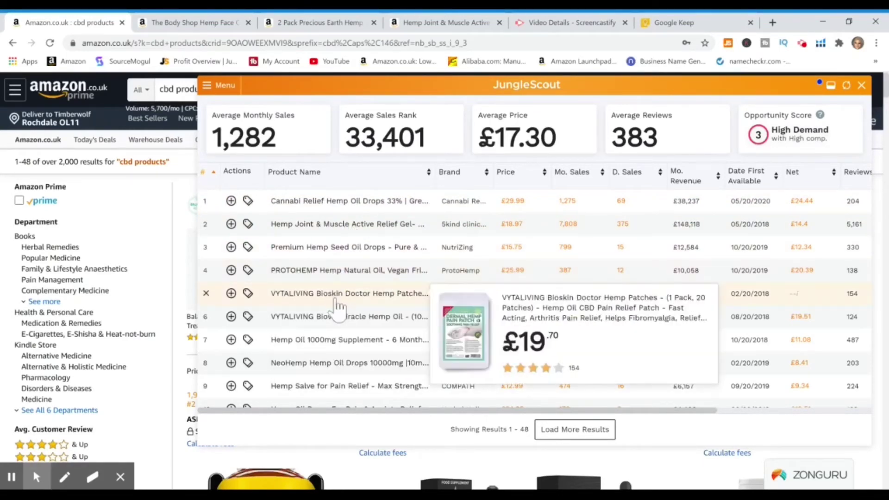
pyautogui.moveTo(341, 350)
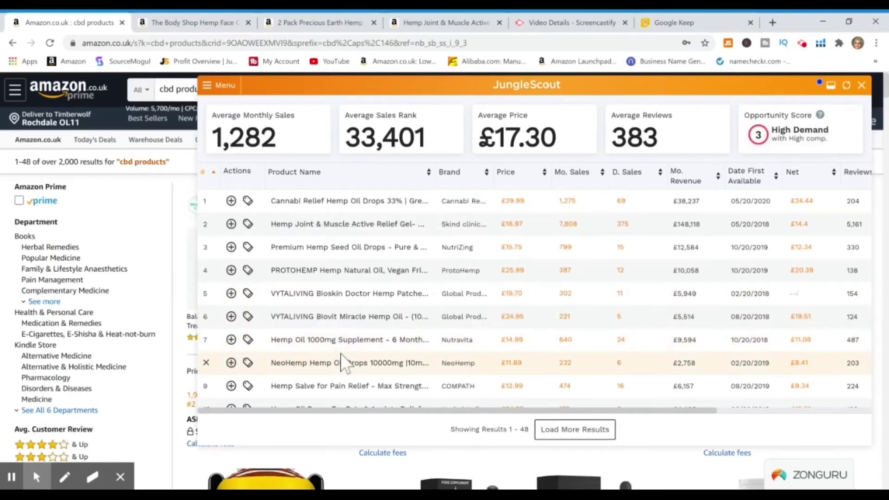
pyautogui.moveTo(332, 390)
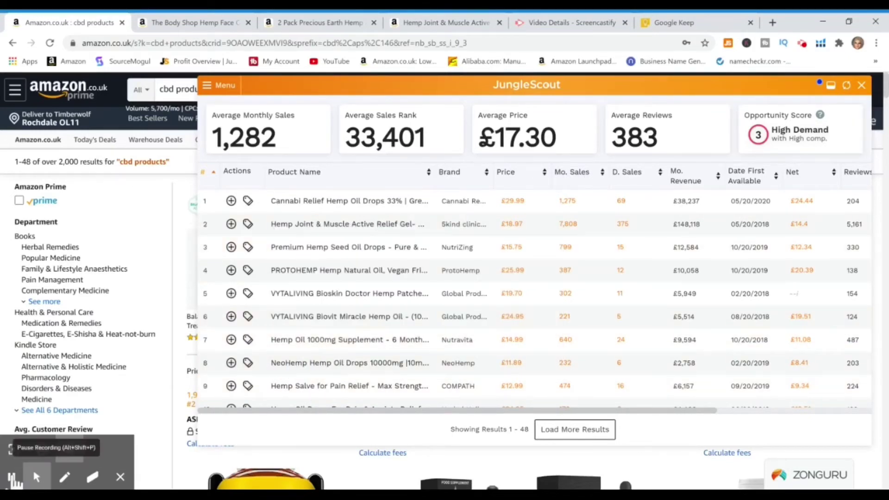
pyautogui.click(587, 438)
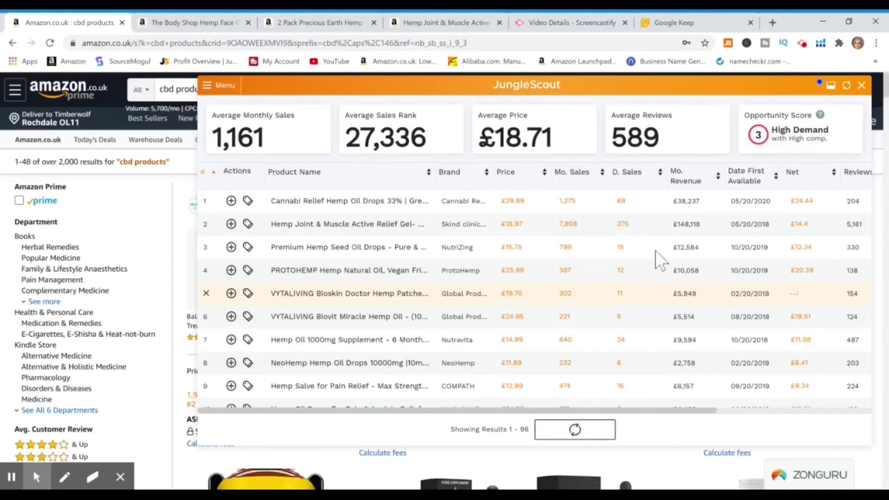
pyautogui.click(633, 179)
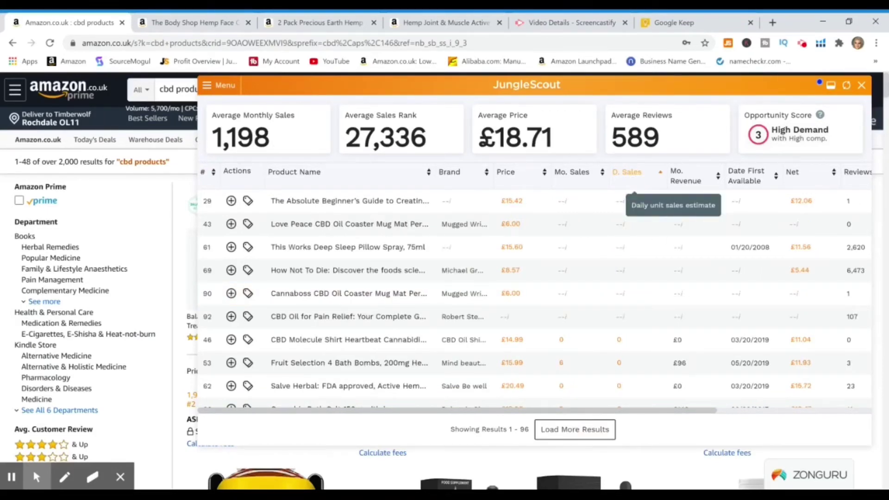
pyautogui.click(641, 180)
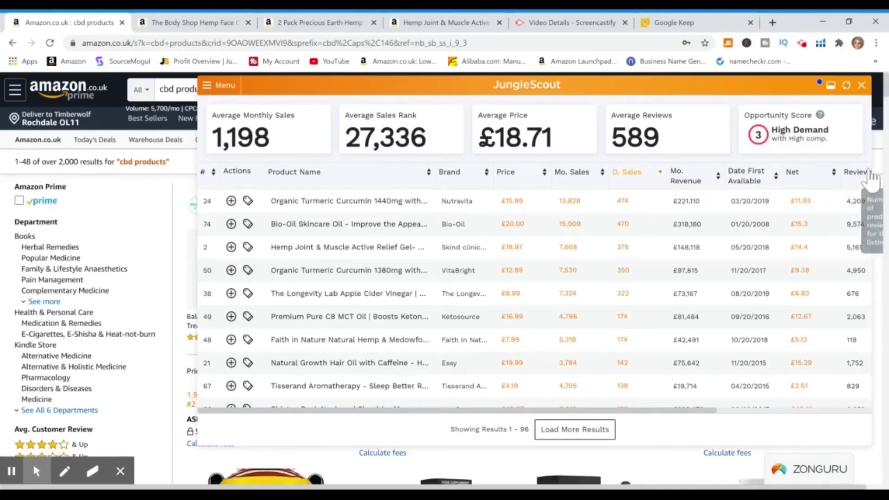
# - Switch JungleScout to its full-width docked view and examine the products with the highest daily sales
pyautogui.click(831, 86)
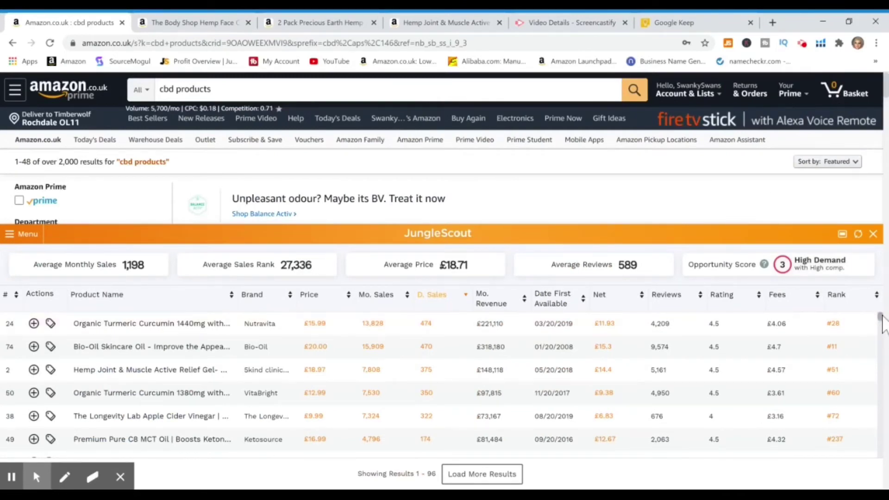
pyautogui.moveTo(881, 322)
pyautogui.mouseDown()
pyautogui.moveTo(882, 331)
pyautogui.moveTo(882, 315)
pyautogui.mouseUp()
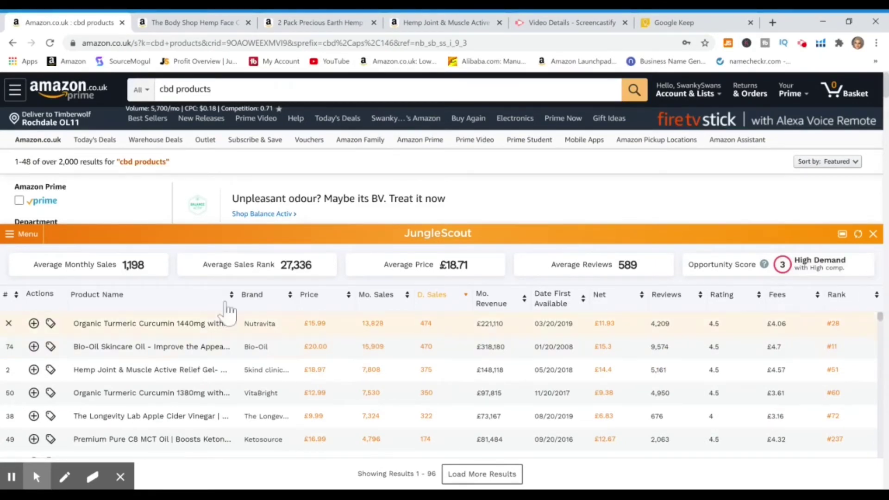
pyautogui.moveTo(214, 331)
pyautogui.moveTo(190, 353)
pyautogui.moveTo(182, 373)
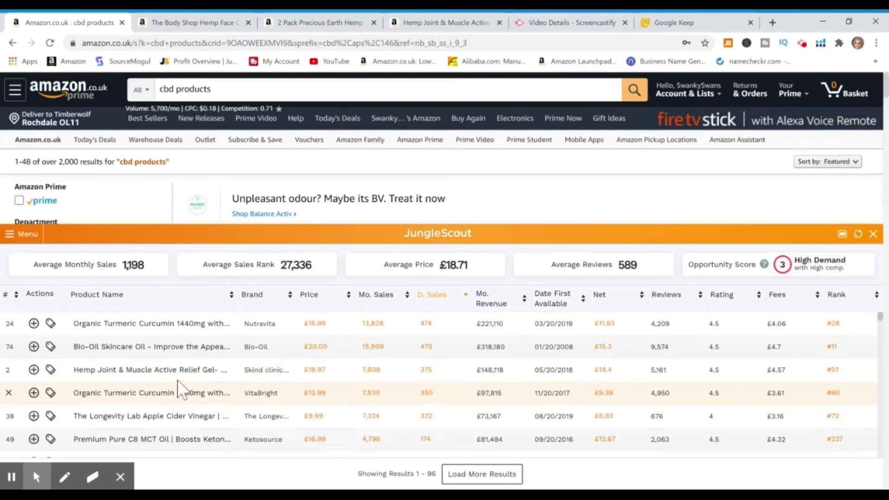
pyautogui.moveTo(174, 396)
pyautogui.moveTo(169, 423)
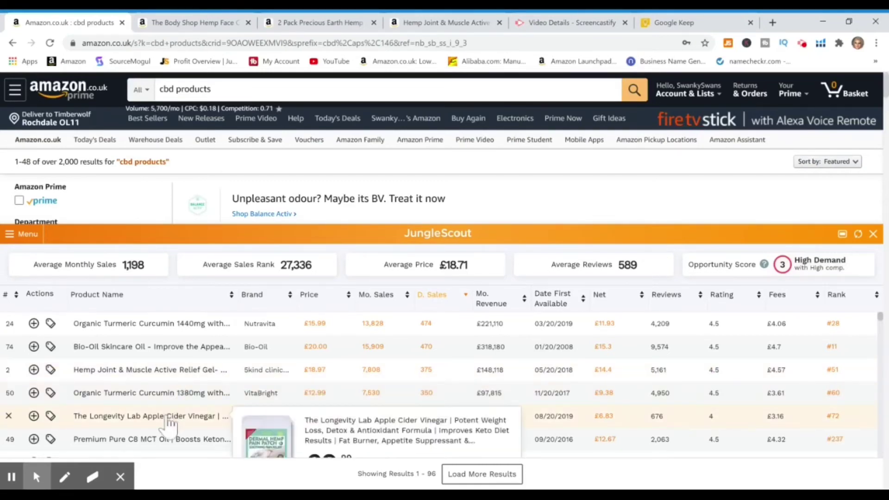
pyautogui.moveTo(156, 446)
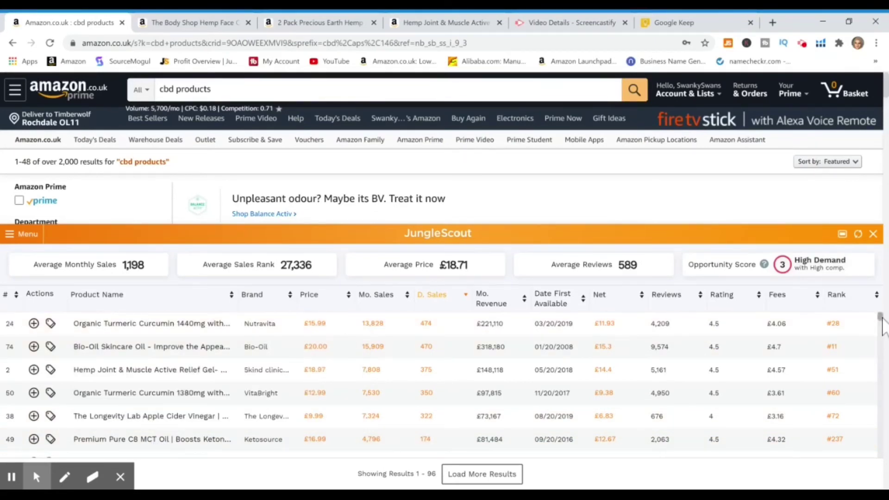
pyautogui.moveTo(881, 324); pyautogui.dragTo(882, 330)
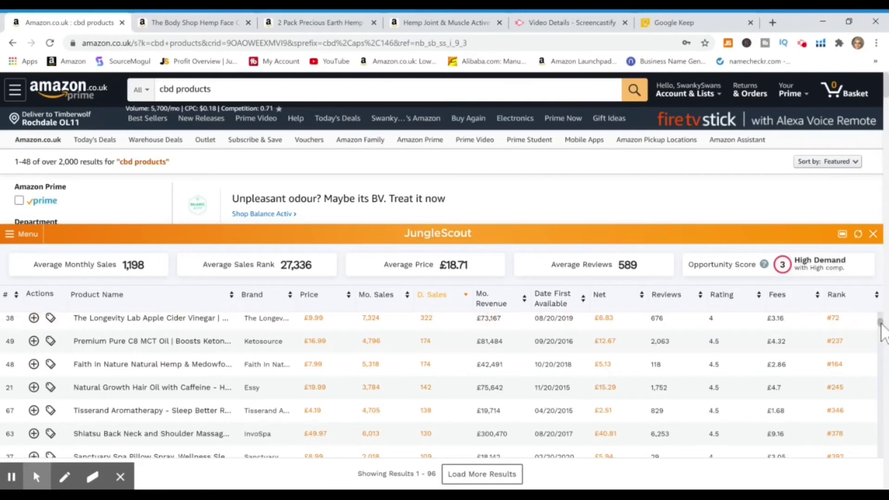
pyautogui.moveTo(879, 319); pyautogui.dragTo(882, 310)
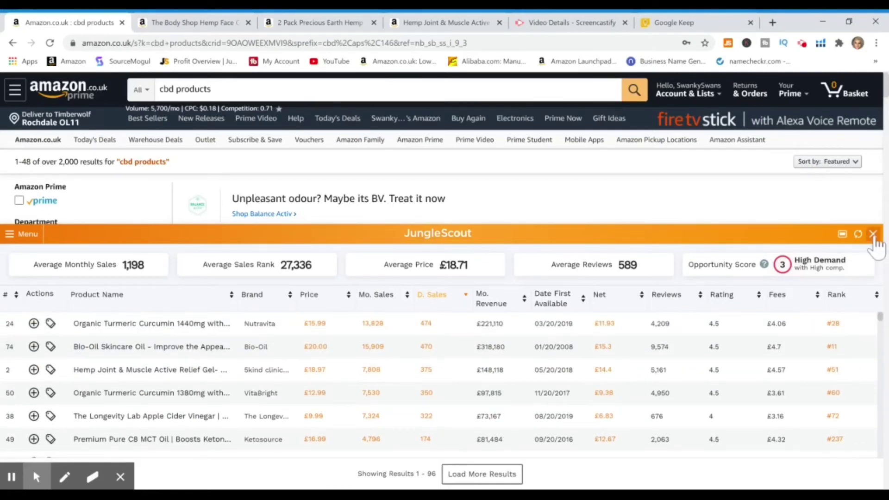
# - Open the 5kind Hemp Joint & Muscle Active Relief Gel listing and view its all-time price and sales rank history
pyautogui.click(144, 374)
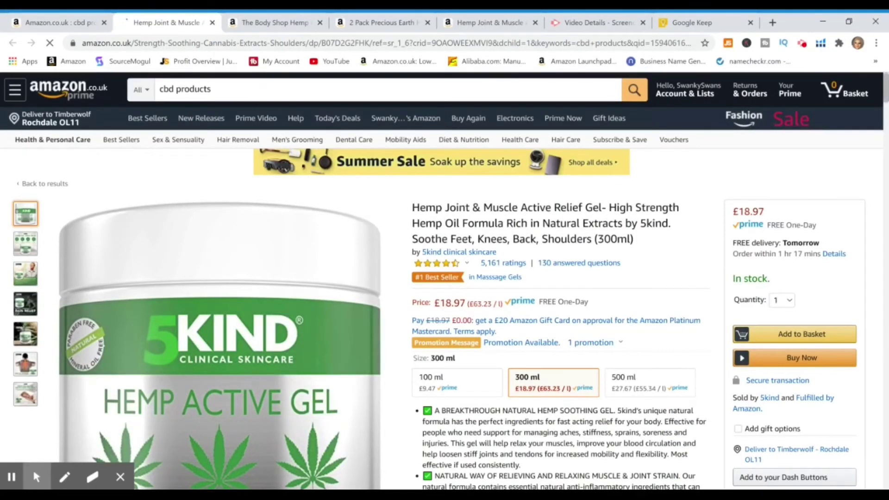
pyautogui.scroll(-2, 444, 278)
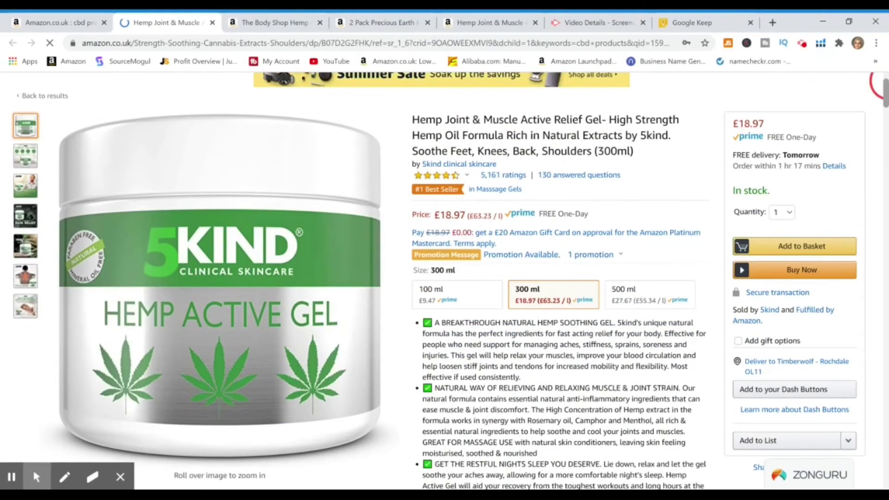
pyautogui.scroll(-4, 556, 277)
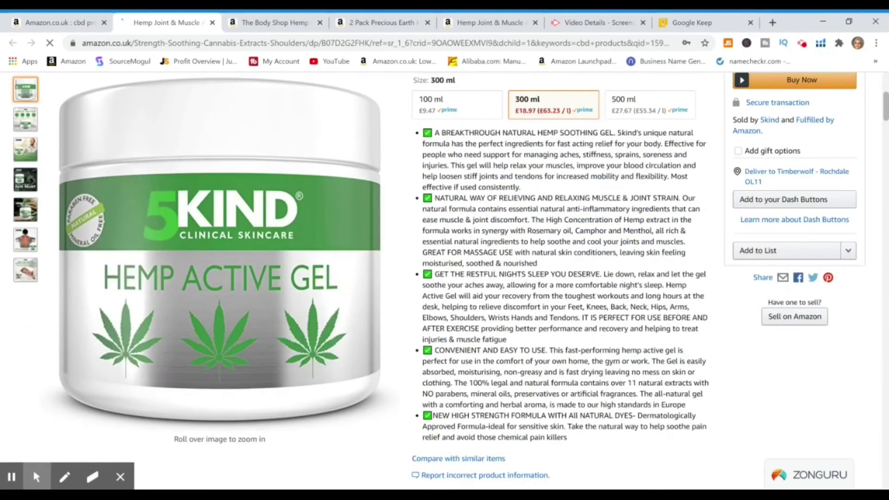
pyautogui.scroll(-3, 565, 278)
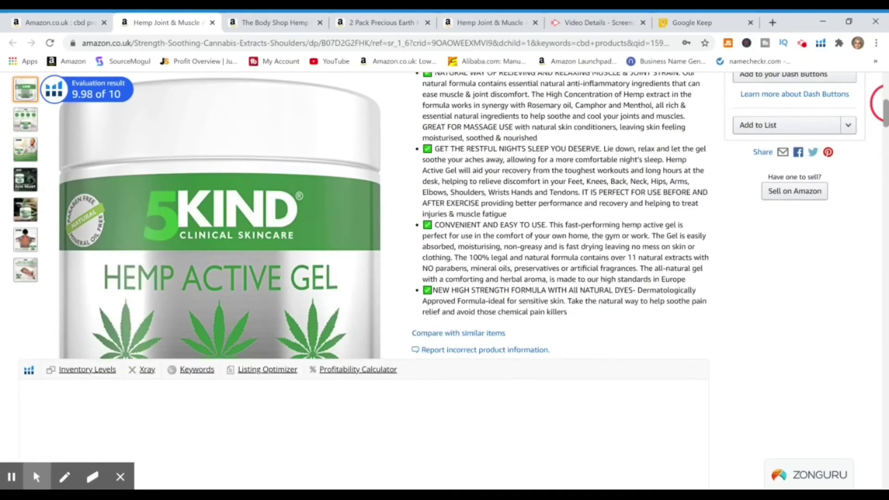
pyautogui.scroll(-4, 566, 148)
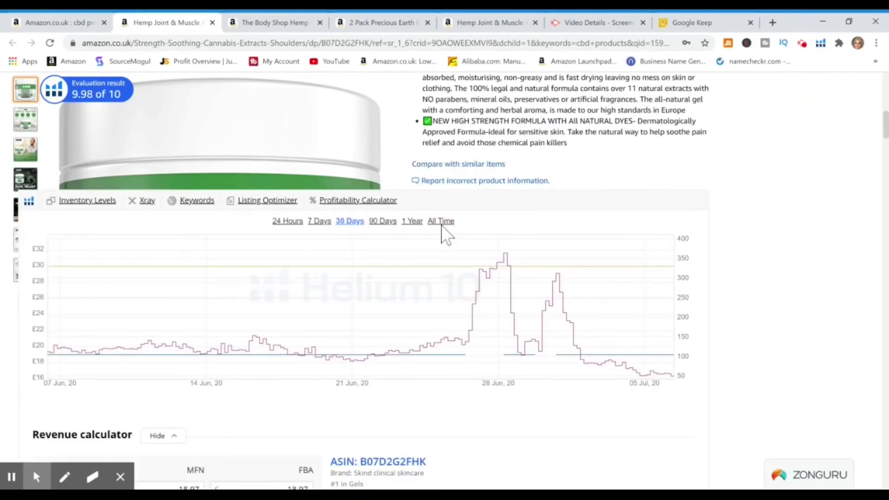
pyautogui.click(443, 221)
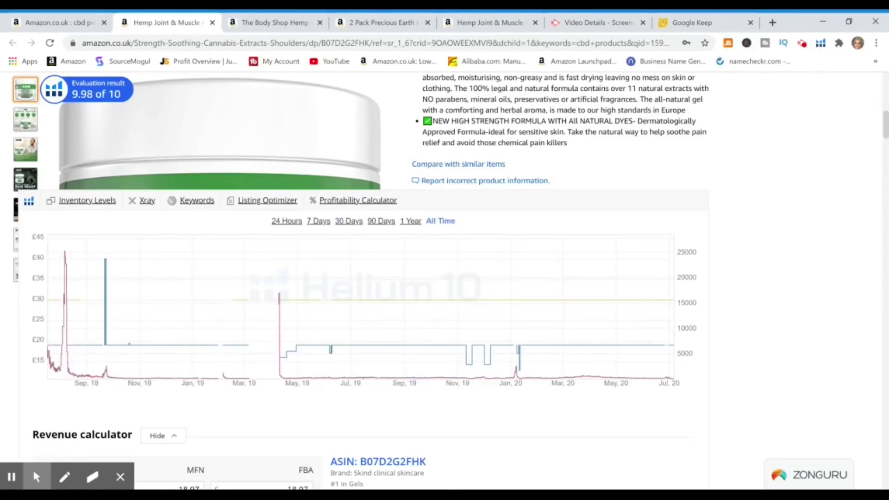
pyautogui.moveTo(173, 345)
# - Review the 5kind gel's costs, fees and margin in the Helium 10 Profitability Calculator, and close the calculator
pyautogui.click(344, 200)
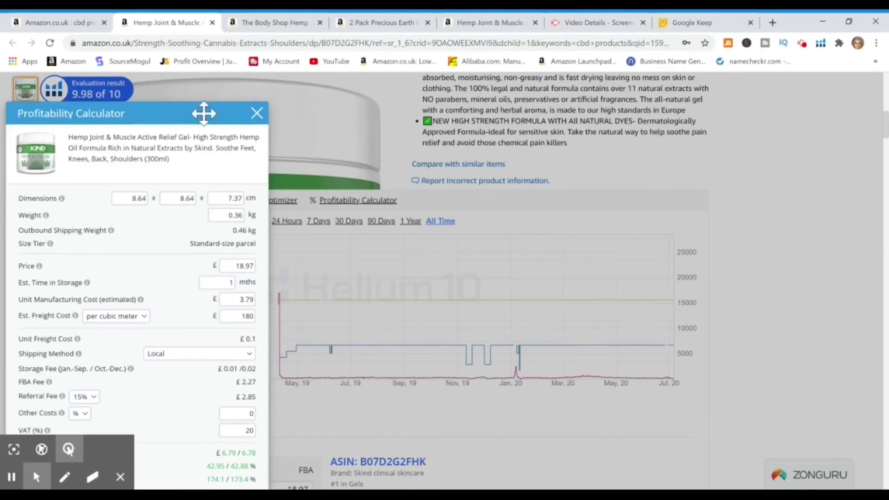
pyautogui.moveTo(204, 109); pyautogui.dragTo(470, 58)
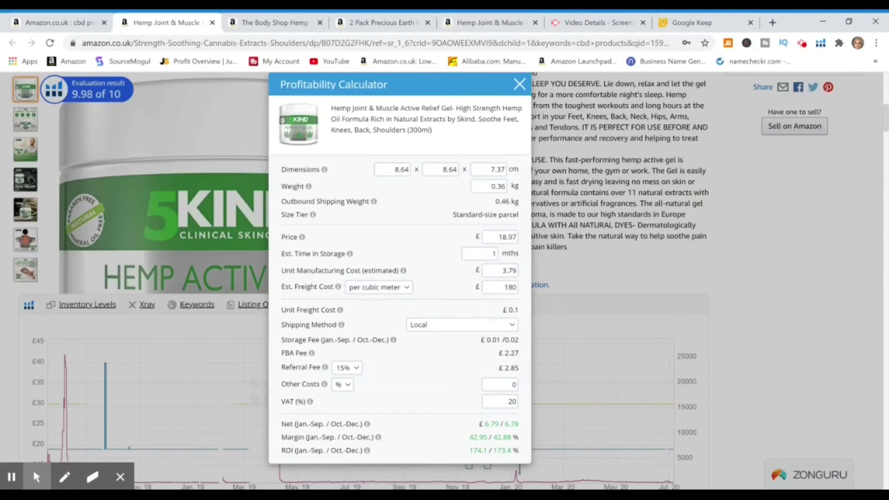
pyautogui.click(519, 84)
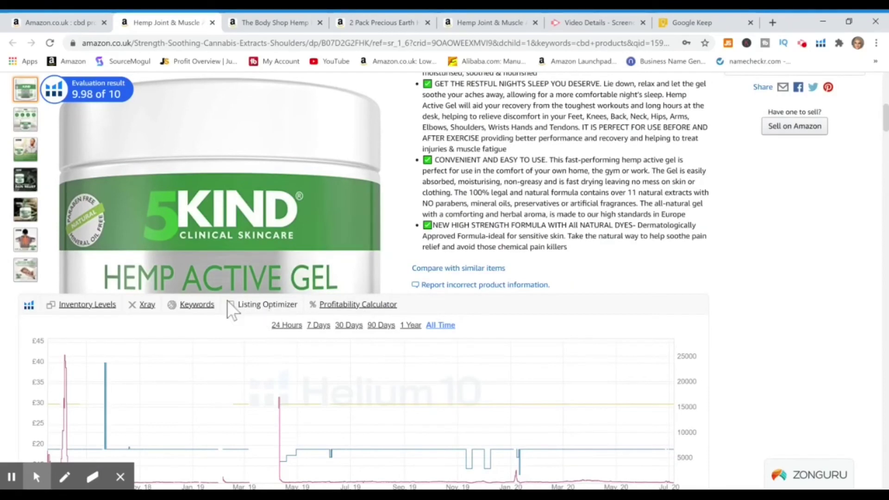
# - Look up the 5kind gel's keywords in Helium 10 Cerebro and examine their search volumes, competing products and organic ranks
pyautogui.click(199, 305)
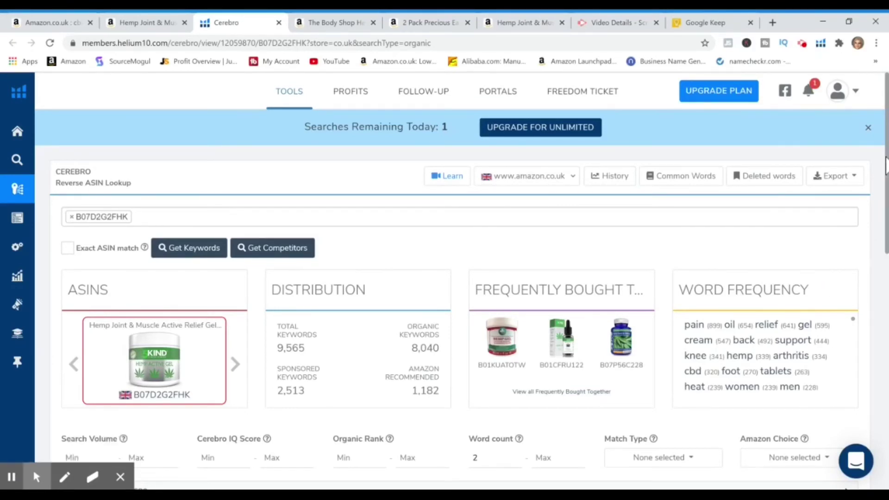
pyautogui.moveTo(885, 164); pyautogui.dragTo(886, 209)
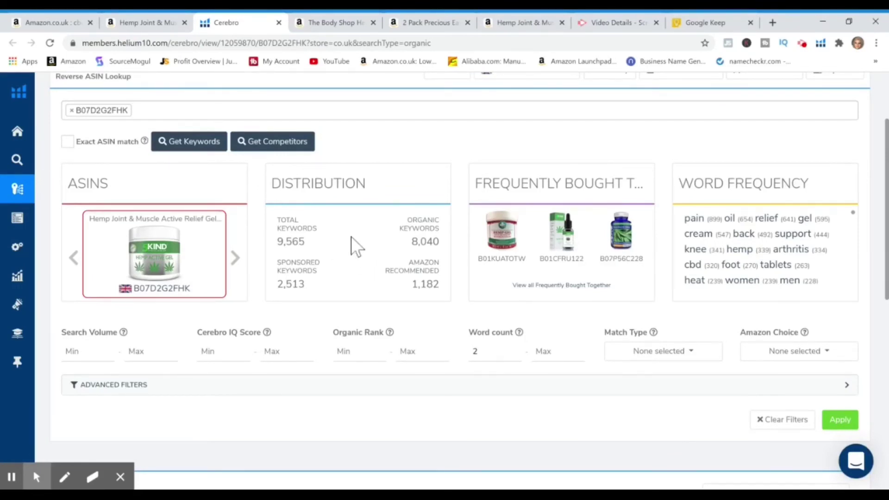
pyautogui.moveTo(410, 266)
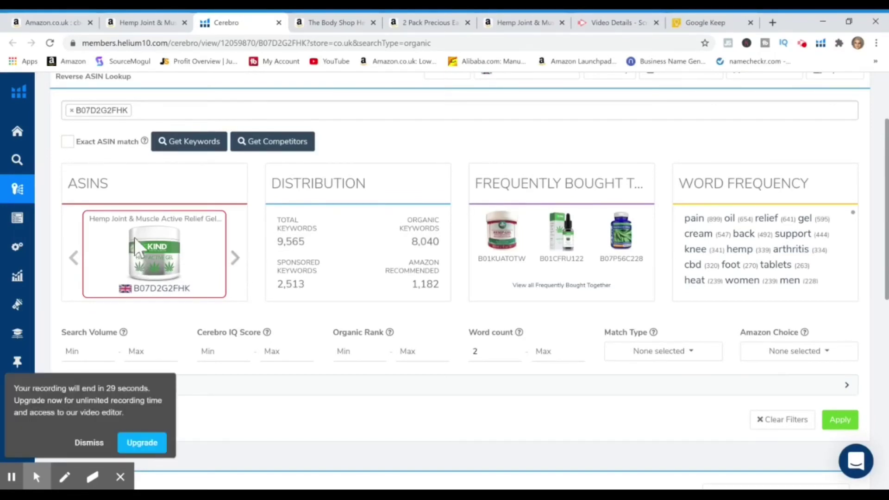
pyautogui.scroll(-6, 881, 315)
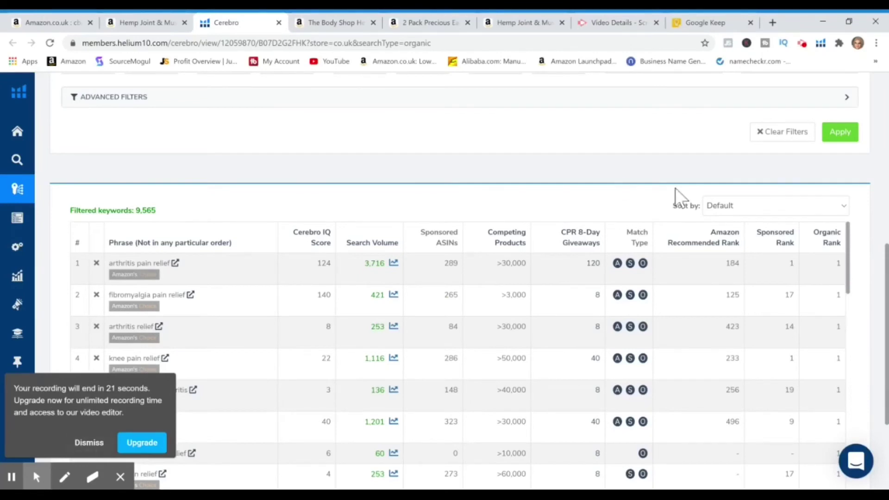
pyautogui.scroll(-3, 873, 319)
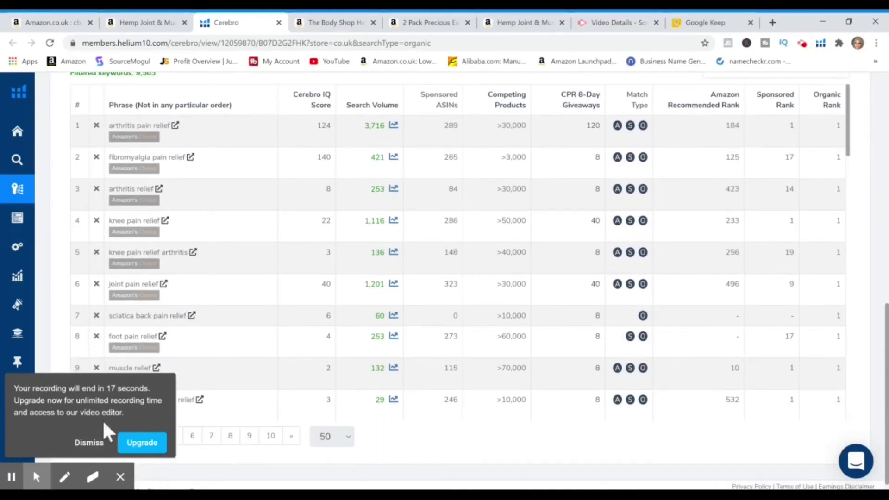
pyautogui.click(89, 446)
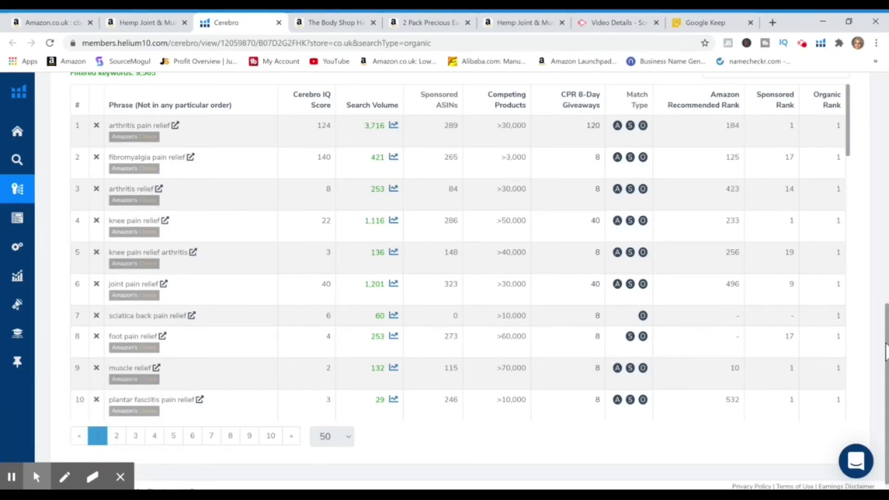
pyautogui.moveTo(885, 341); pyautogui.dragTo(884, 347)
pyautogui.scroll(2, 885, 341)
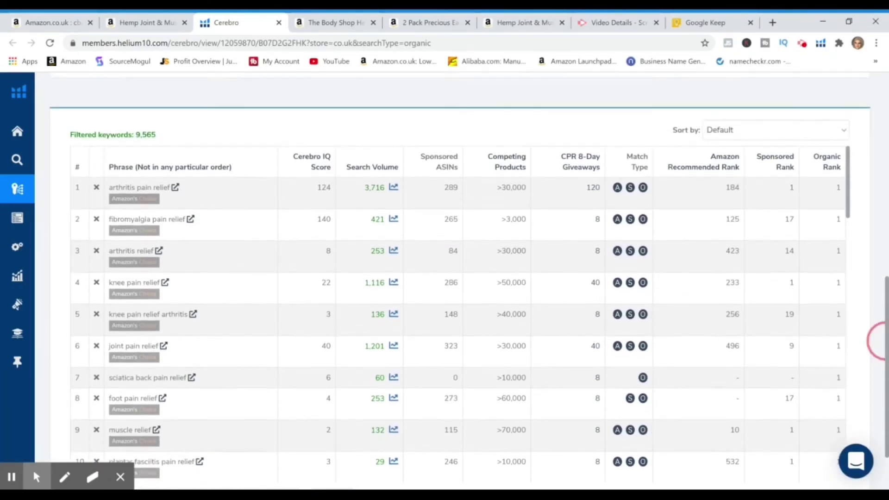
pyautogui.scroll(-1, 885, 341)
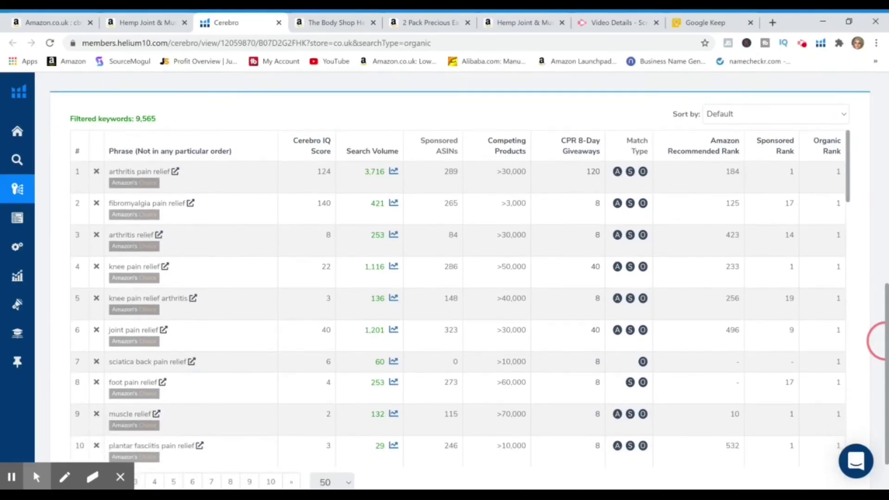
pyautogui.scroll(-1, 885, 341)
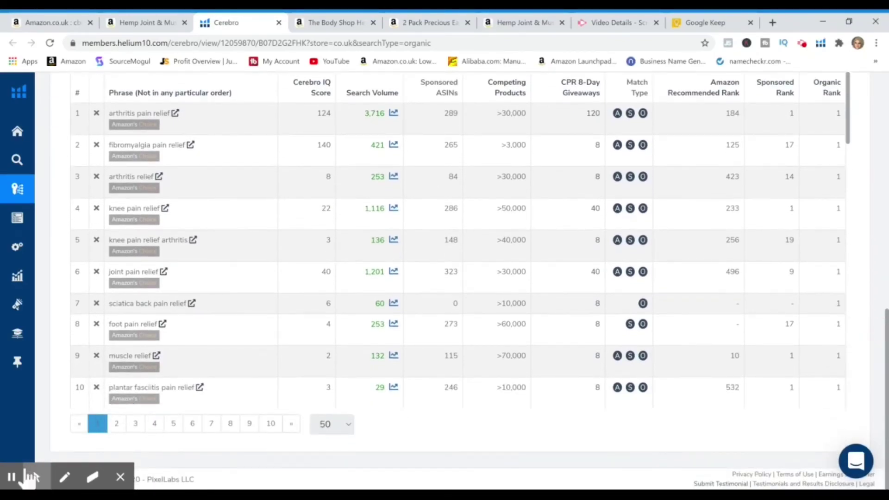